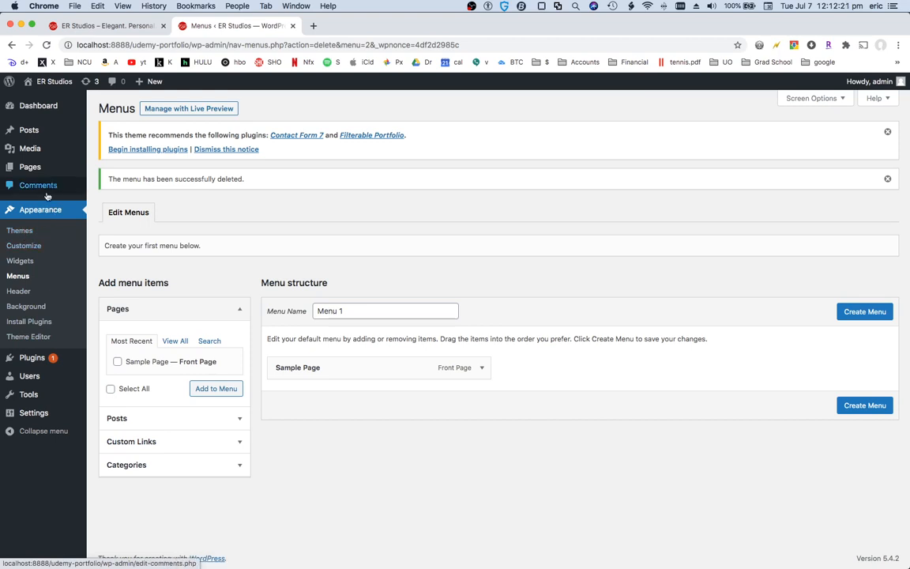
Open the Sample Page for editing and retitle it "Unique. Elegant. Art."
{"action": "left_click", "coordinate": [37, 171]}
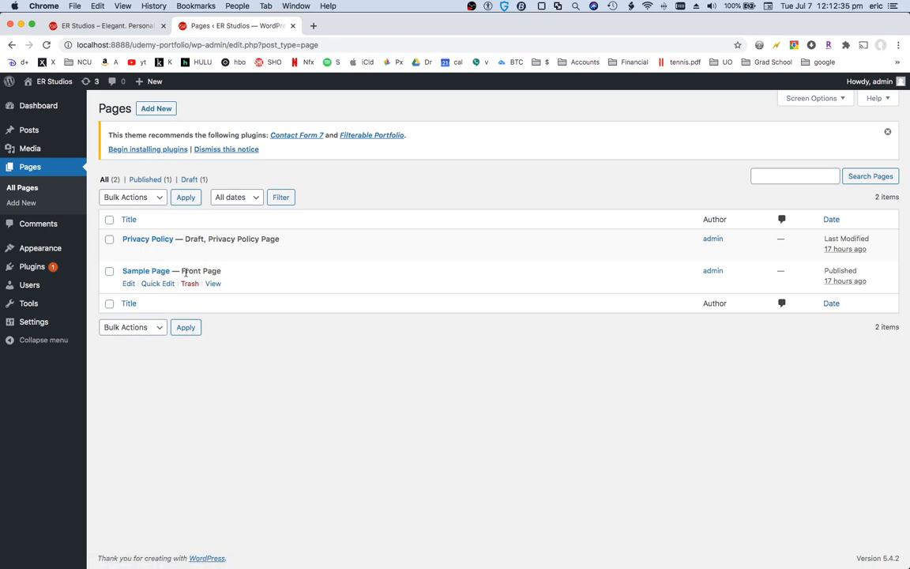
{"action": "left_click", "coordinate": [127, 283]}
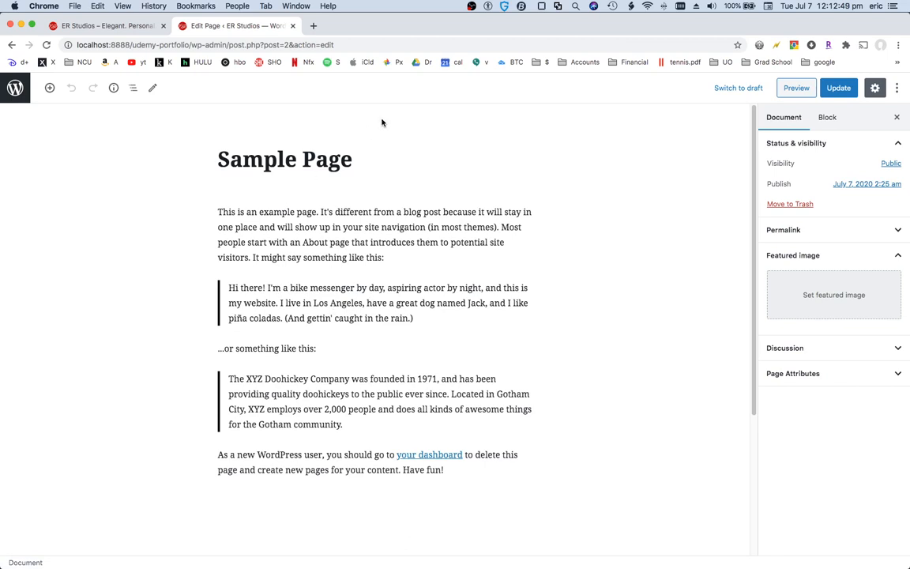
{"action": "left_click_drag", "start_coordinate": [370, 160], "coordinate": [173, 172]}
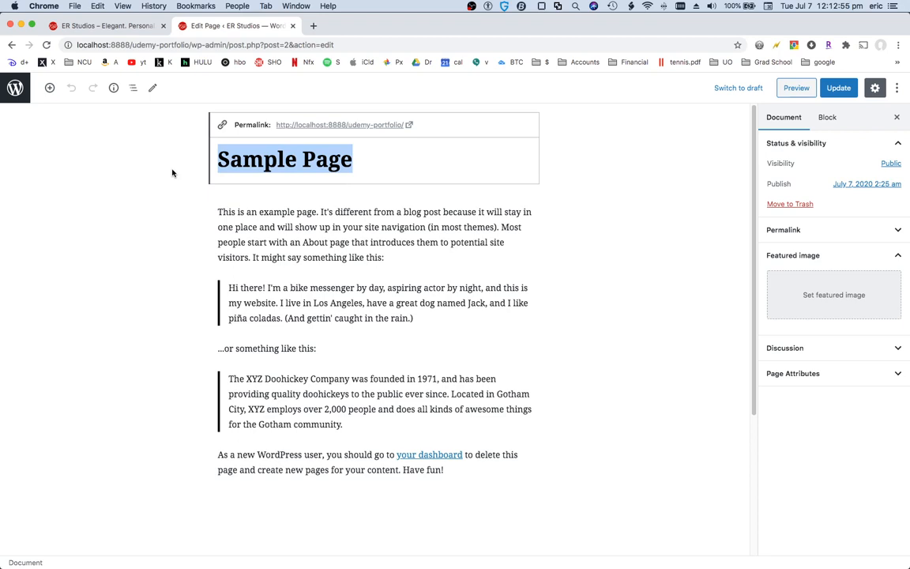
{"action": "type", "text": "UYniqu"}
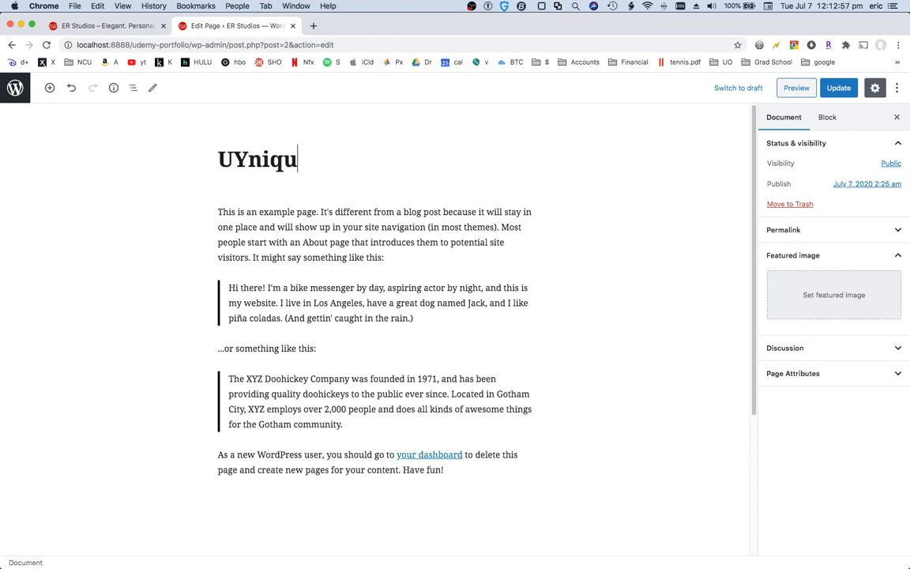
{"action": "key", "text": "BackSpace"}
{"action": "key", "text": "BackSpace"}
{"action": "key", "text": "BackSpace"}
{"action": "key", "text": "BackSpace"}
{"action": "key", "text": "BackSpace"}
{"action": "type", "text": "nique"}
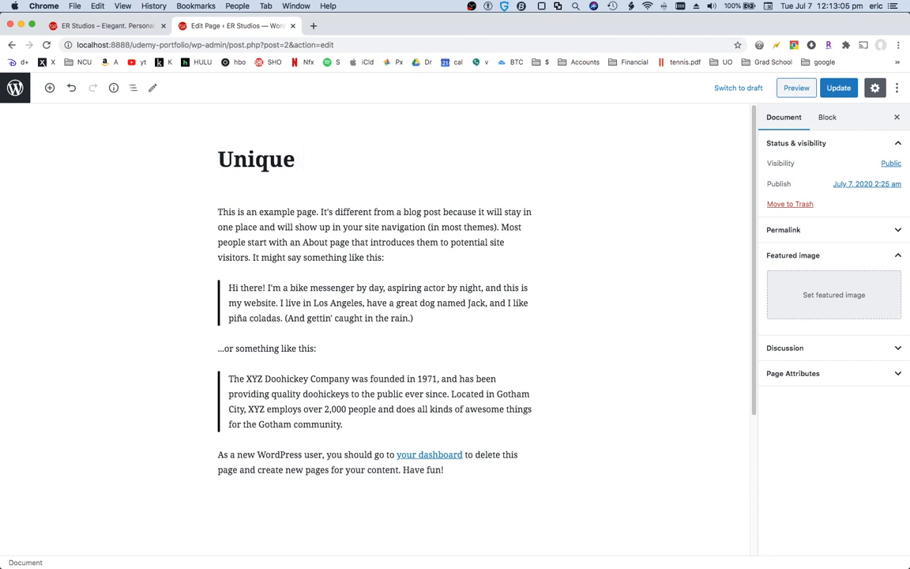
{"action": "key", "text": "BackSpace"}
{"action": "type", "text": ". Elegant"}
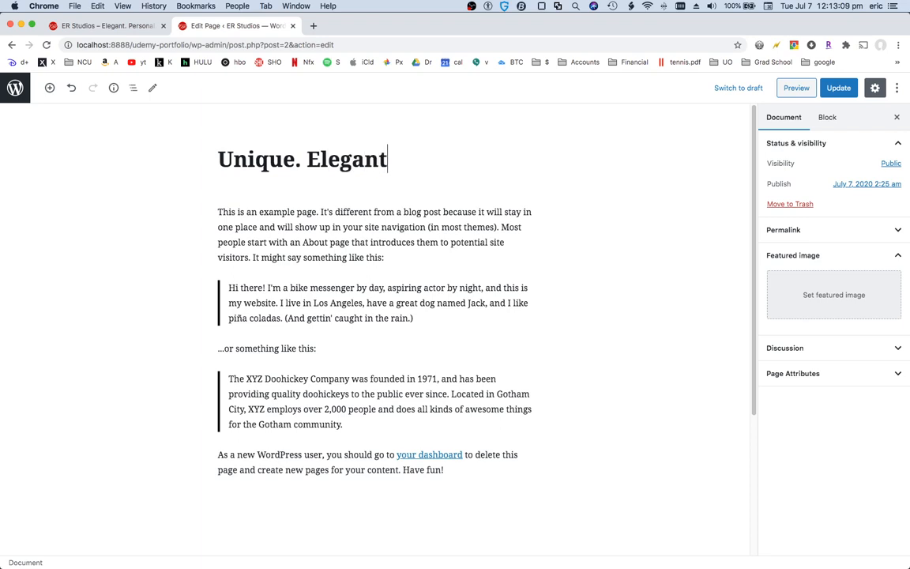
{"action": "type", "text": ". Art."}
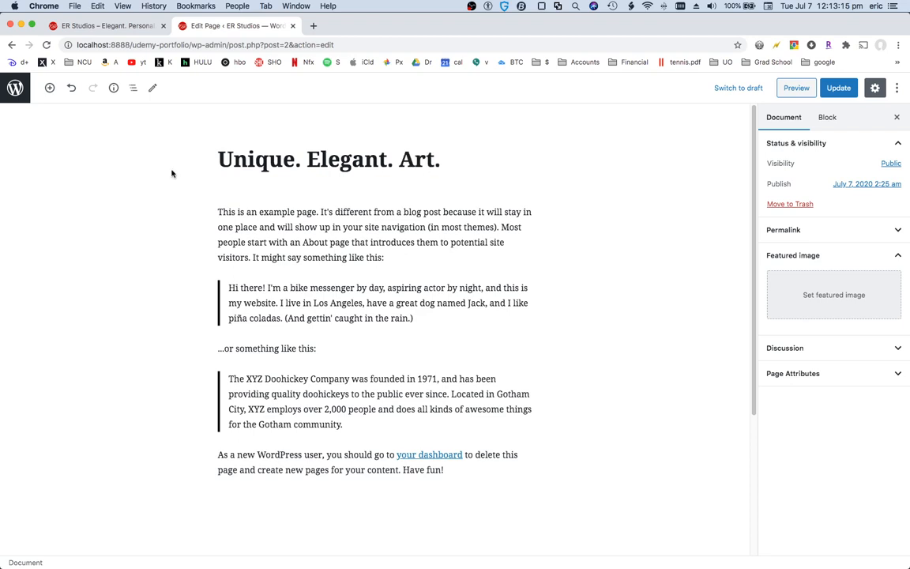
Examine the page's paragraph and quote blocks
{"action": "left_click", "coordinate": [377, 246]}
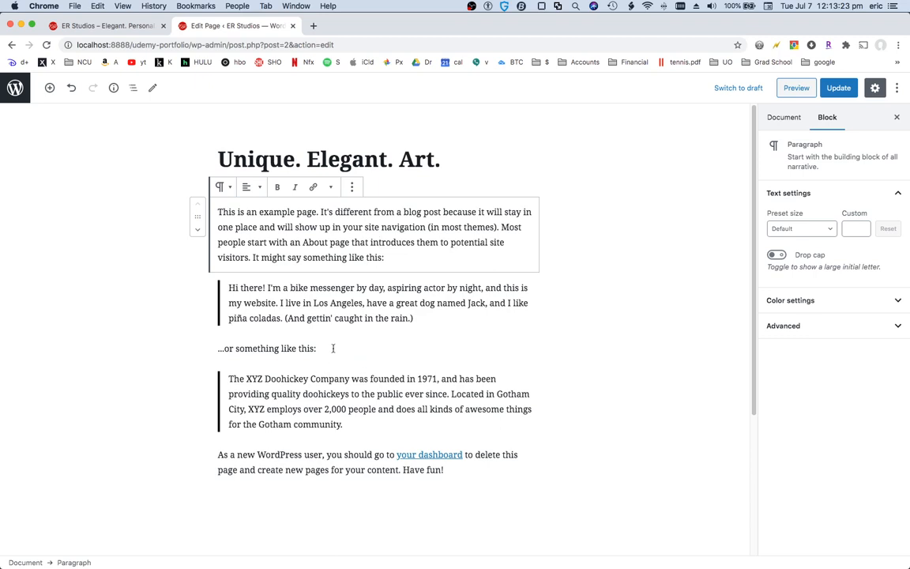
{"action": "left_click", "coordinate": [258, 318]}
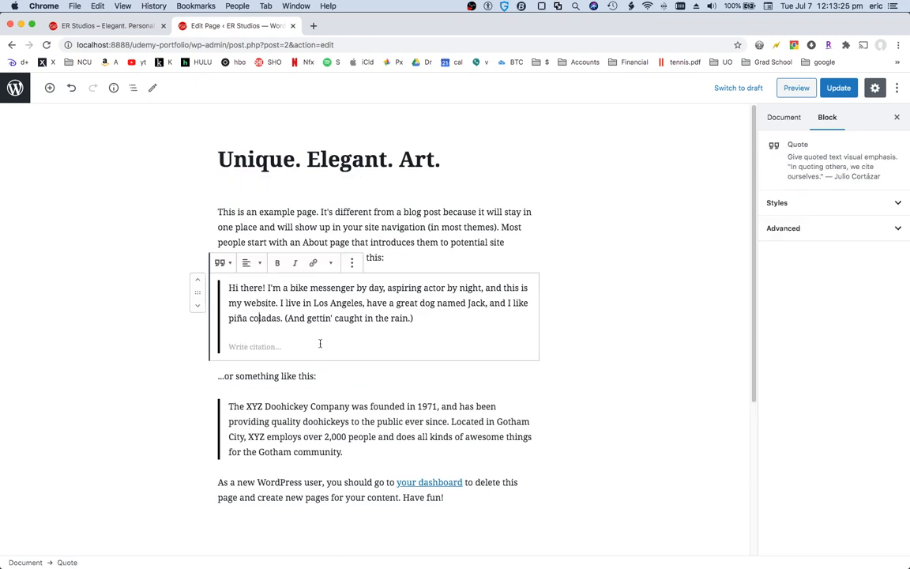
{"action": "left_click", "coordinate": [298, 346]}
{"action": "scroll", "coordinate": [353, 413], "scroll_direction": "down", "scroll_amount": 4}
{"action": "scroll", "coordinate": [339, 414], "scroll_direction": "up", "scroll_amount": 2}
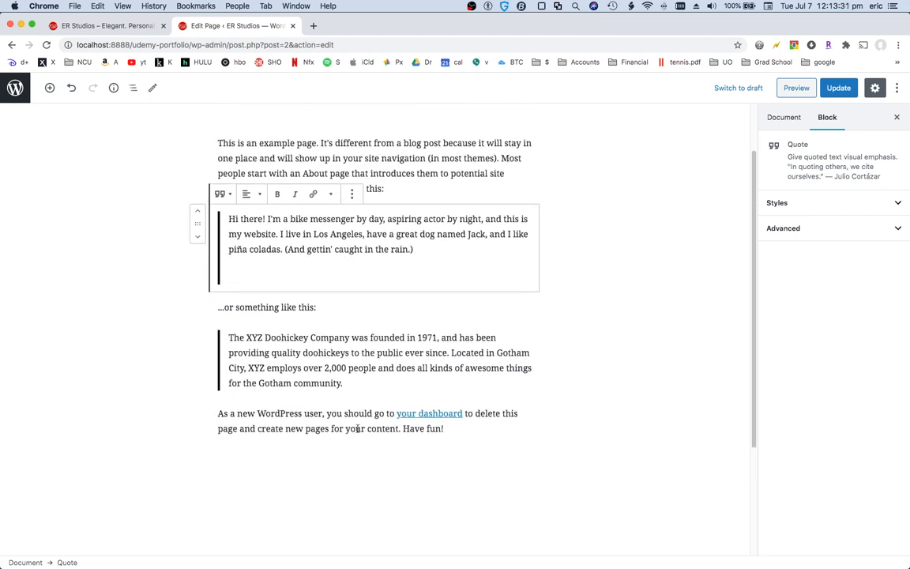
{"action": "scroll", "coordinate": [325, 347], "scroll_direction": "up", "scroll_amount": 2}
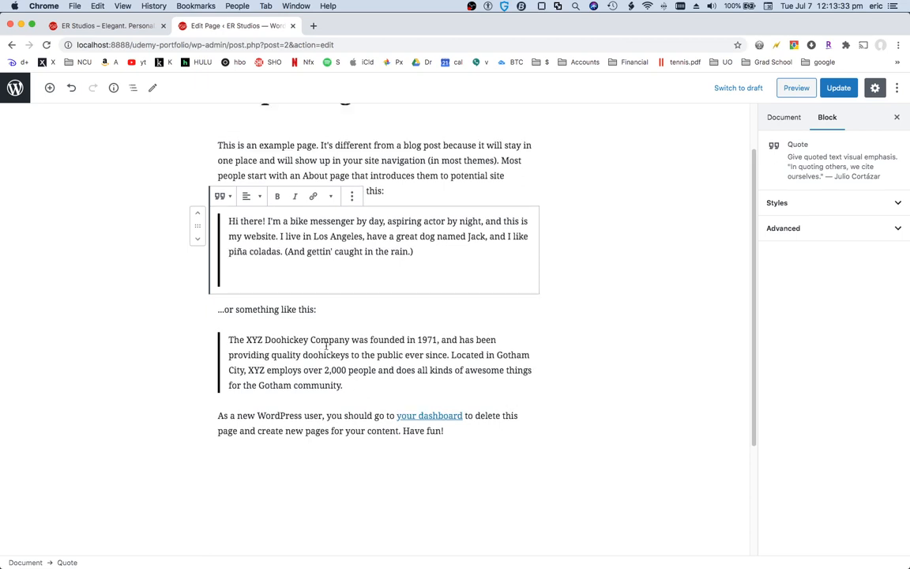
{"action": "scroll", "coordinate": [326, 348], "scroll_direction": "up", "scroll_amount": 1}
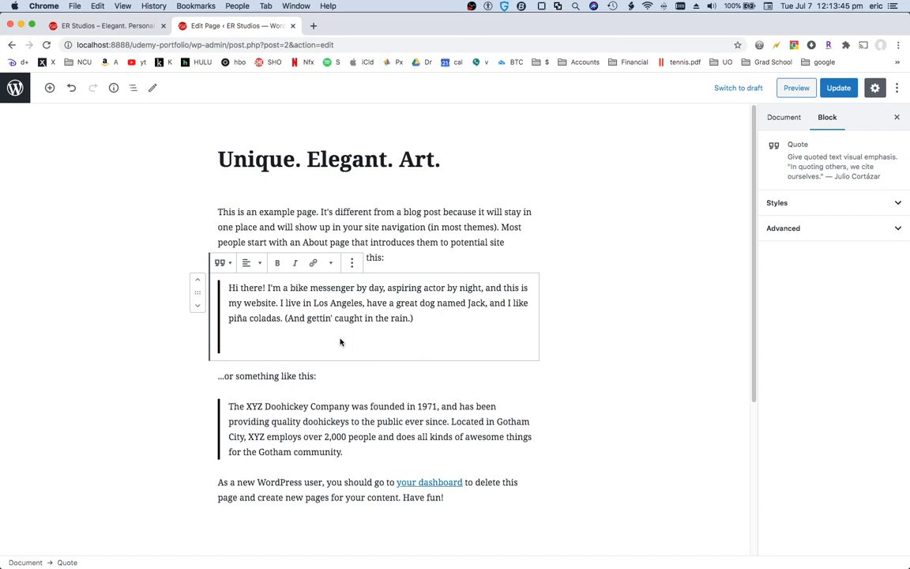
{"action": "left_click", "coordinate": [412, 419]}
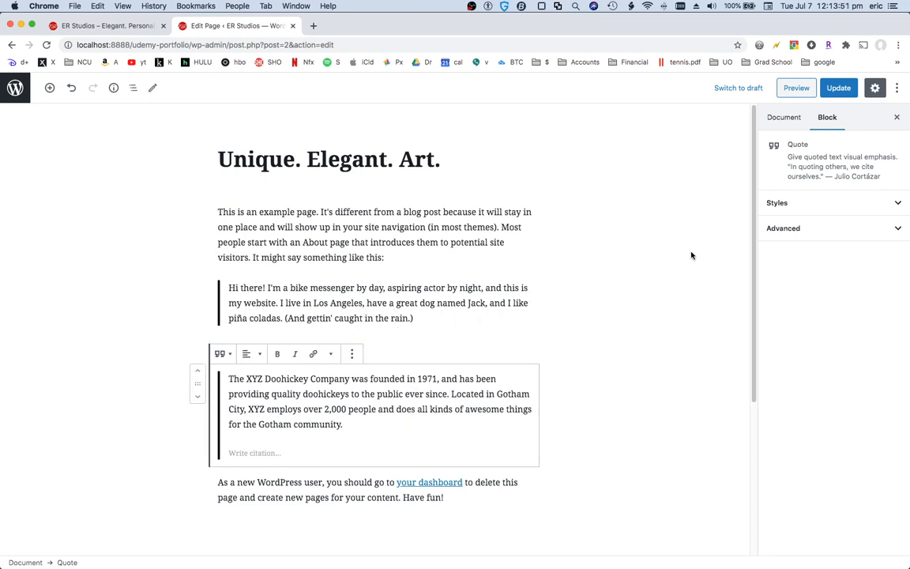
Review the document settings sections and update the page
{"action": "left_click", "coordinate": [790, 122]}
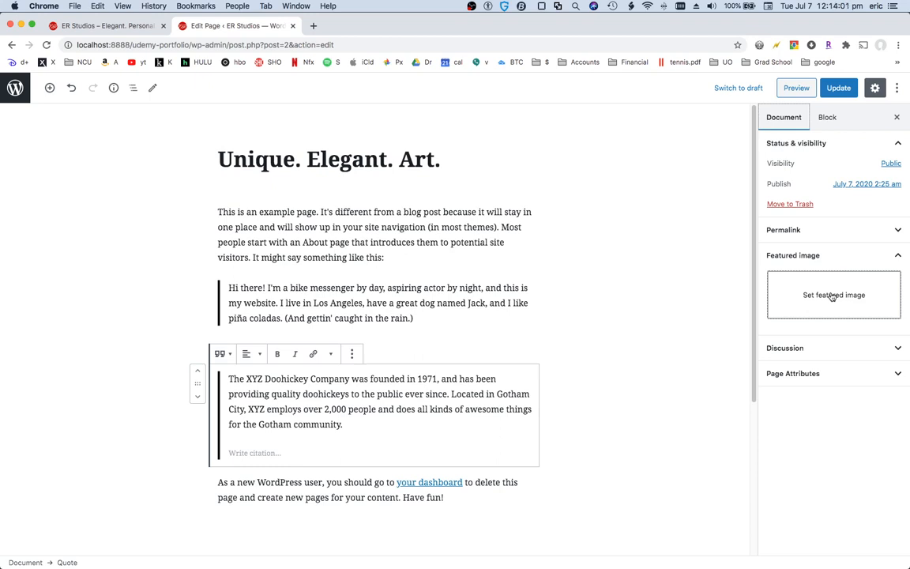
{"action": "left_click", "coordinate": [829, 375]}
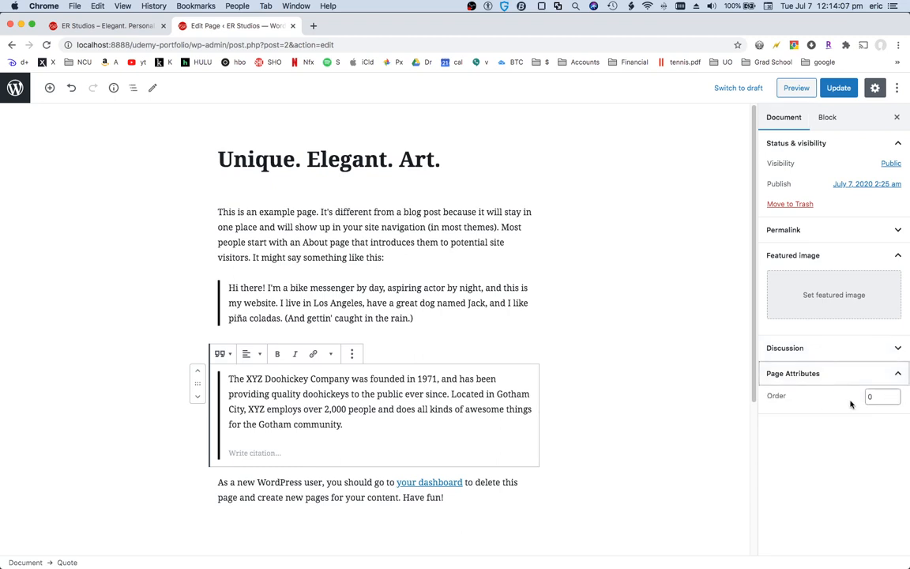
{"action": "left_click", "coordinate": [857, 349]}
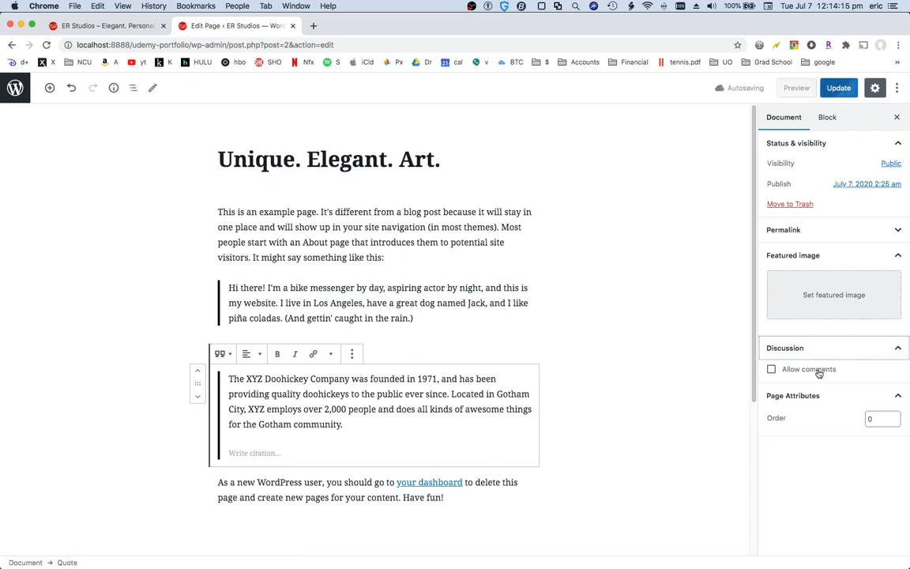
{"action": "left_click", "coordinate": [859, 235]}
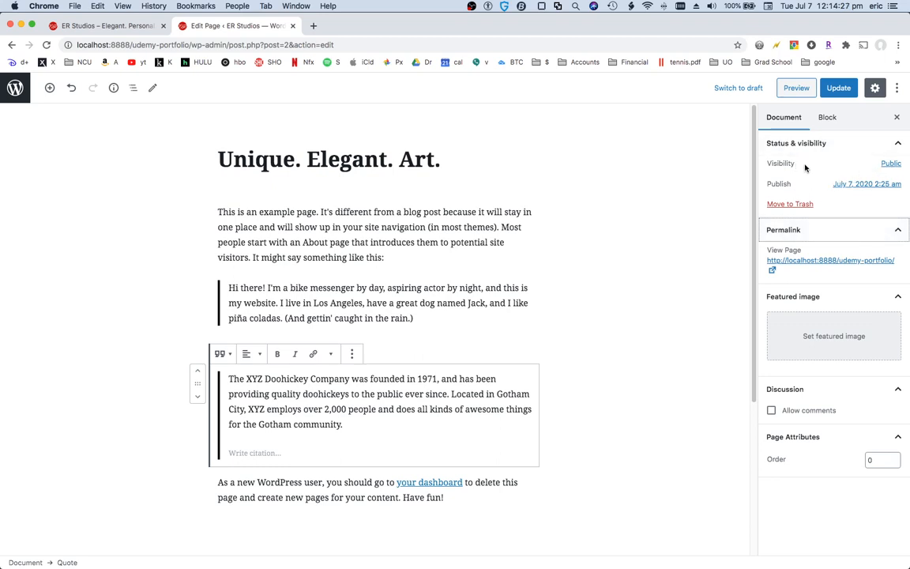
{"action": "left_click", "coordinate": [836, 89]}
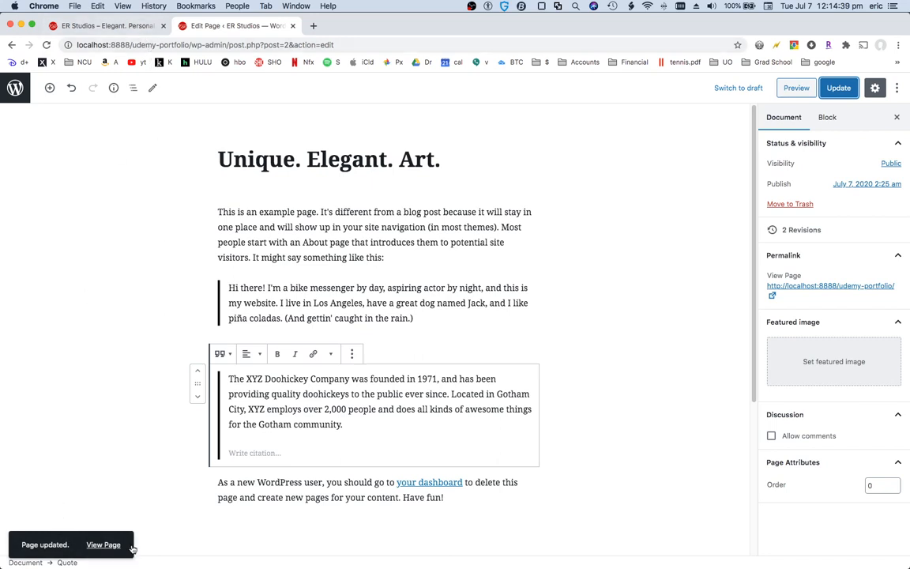
Quick-edit the front page from the pages list and set its slug to er-studios-home
{"action": "left_click", "coordinate": [15, 89]}
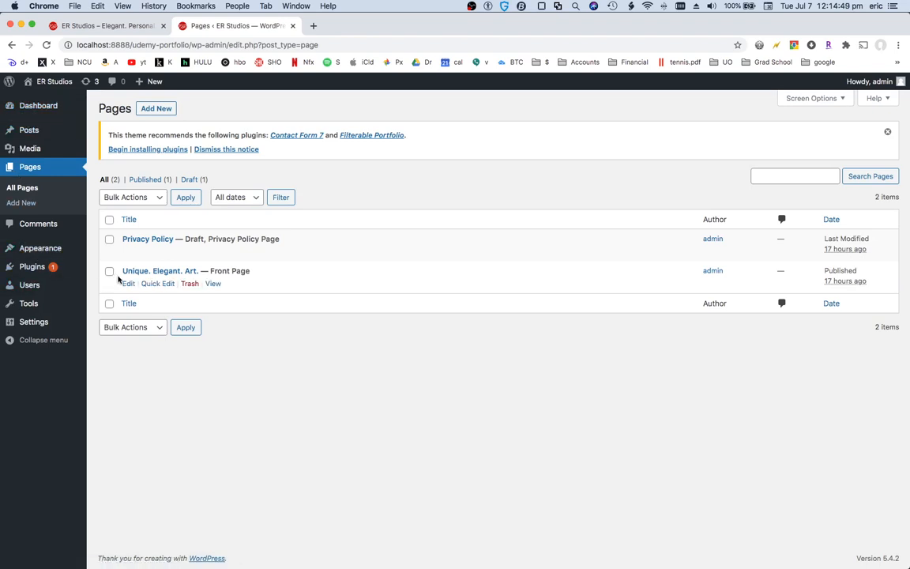
{"action": "left_click", "coordinate": [158, 286]}
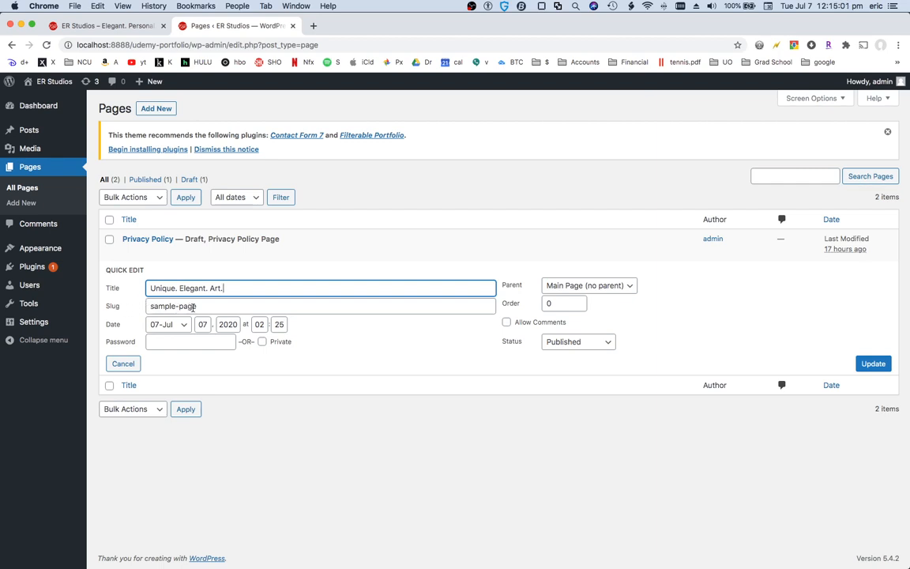
{"action": "key", "text": "Tab"}
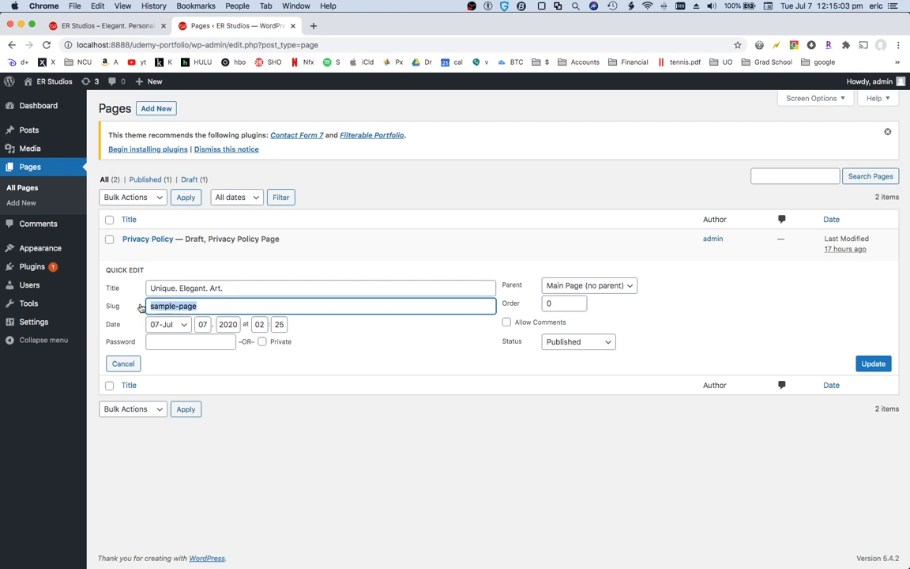
{"action": "type", "text": "er-stu"}
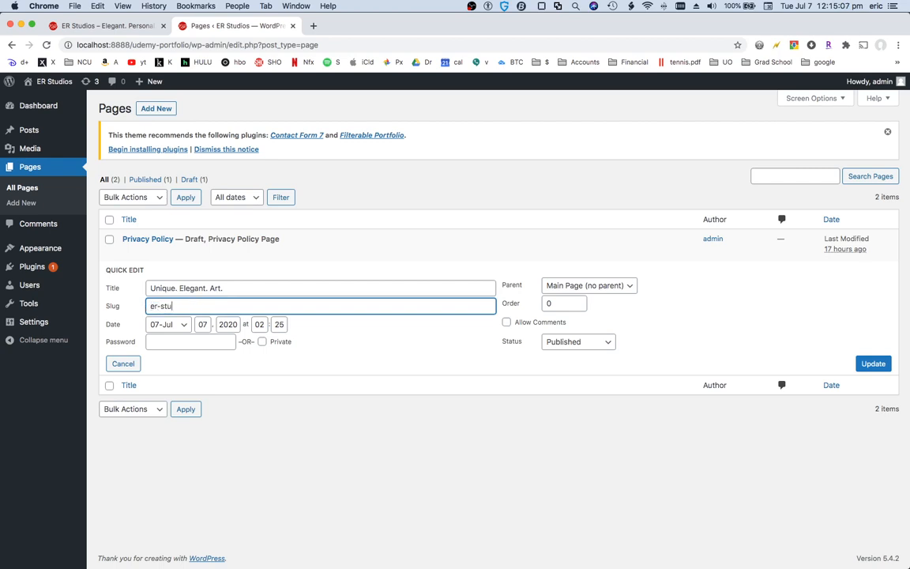
{"action": "type", "text": "dios-home"}
{"action": "left_click", "coordinate": [871, 365]}
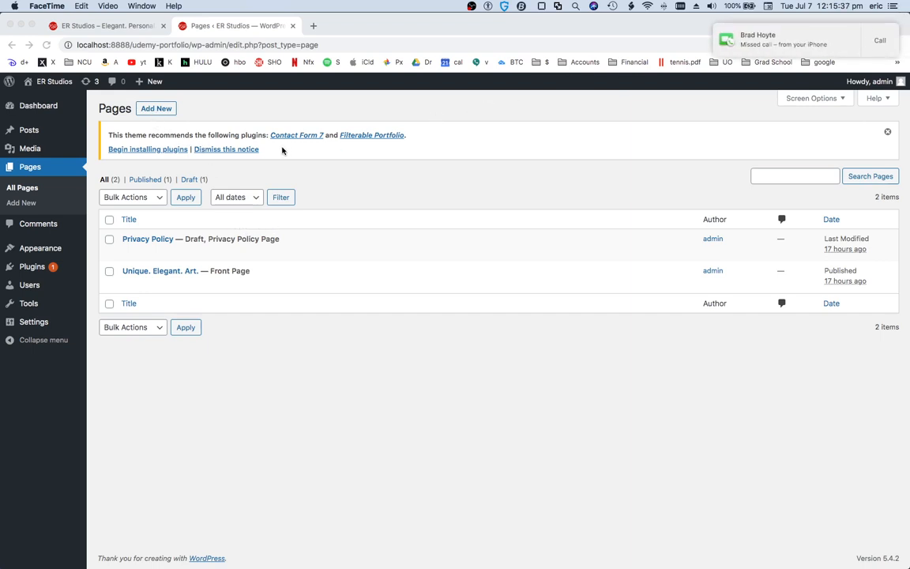
Create a new page titled "About me"
{"action": "left_click", "coordinate": [158, 110]}
{"action": "left_click", "coordinate": [156, 113]}
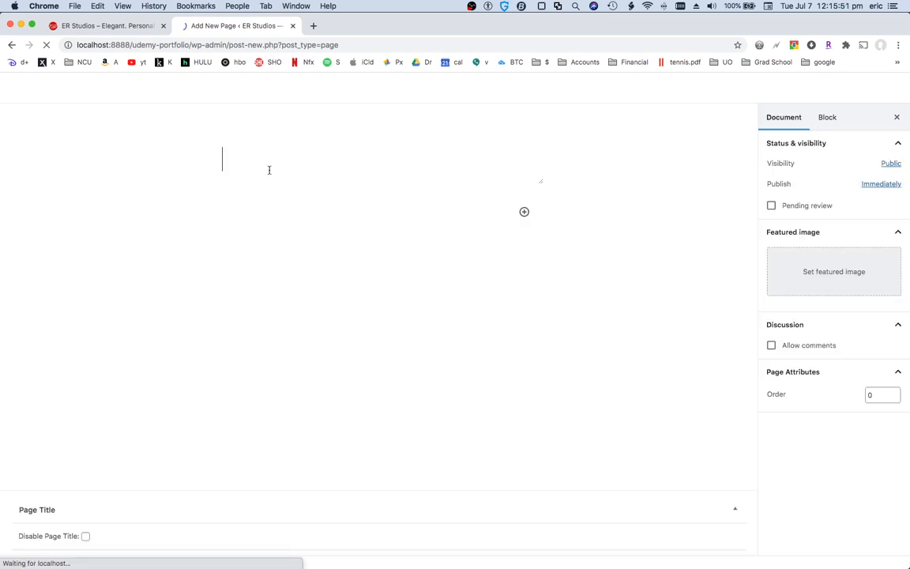
{"action": "type", "text": "A"}
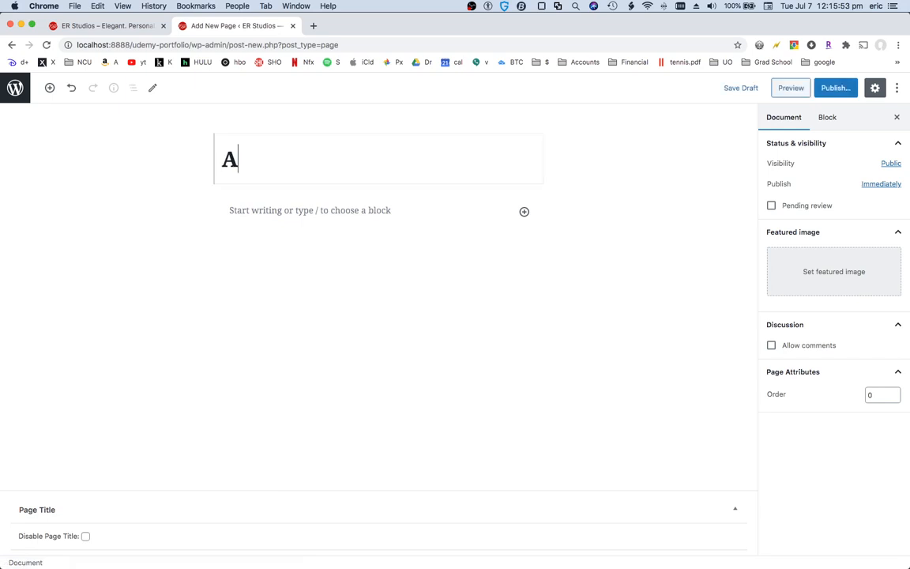
{"action": "type", "text": "bout me"}
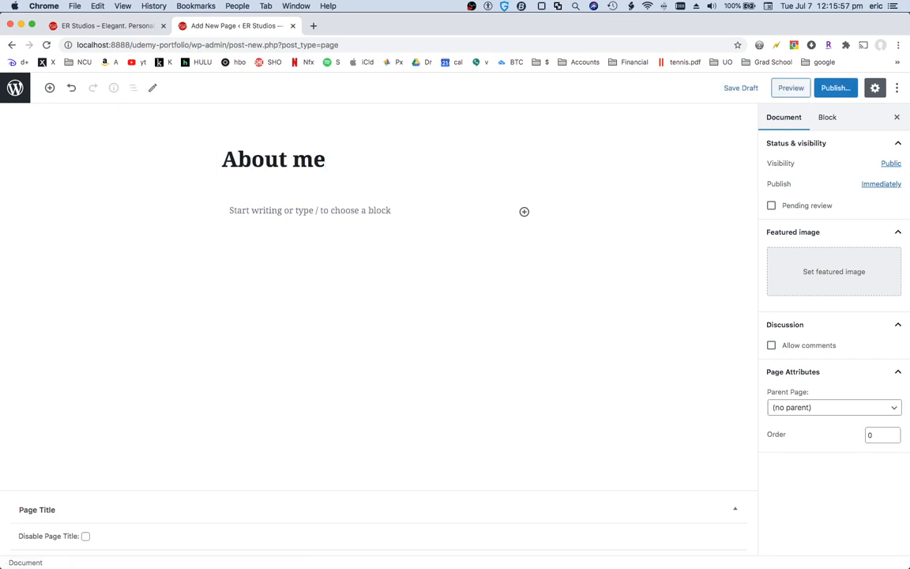
Write a paragraph starting "I'm gonna wtite about my company and what services I offer." and ending "find on an about page."
{"action": "left_click", "coordinate": [286, 211]}
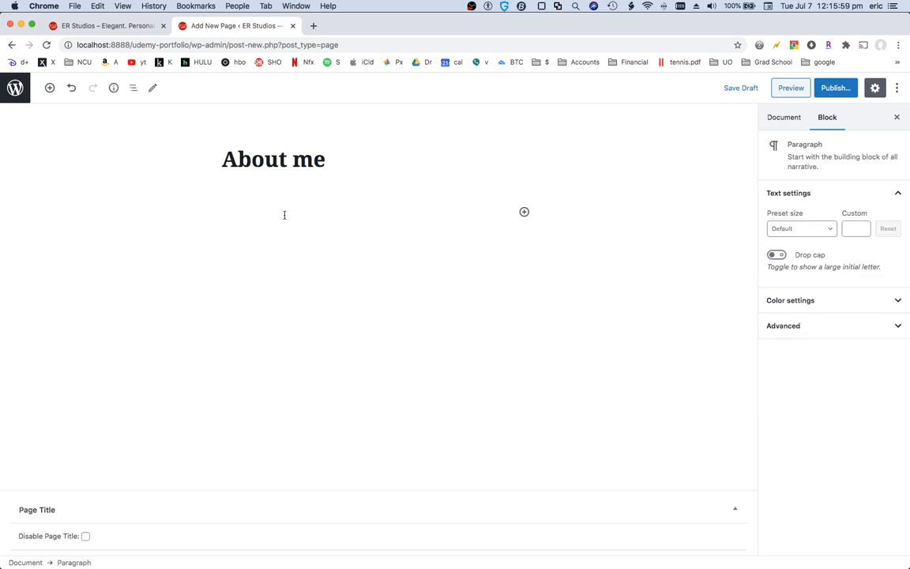
{"action": "type", "text": "I'm gonna wtite about my c"}
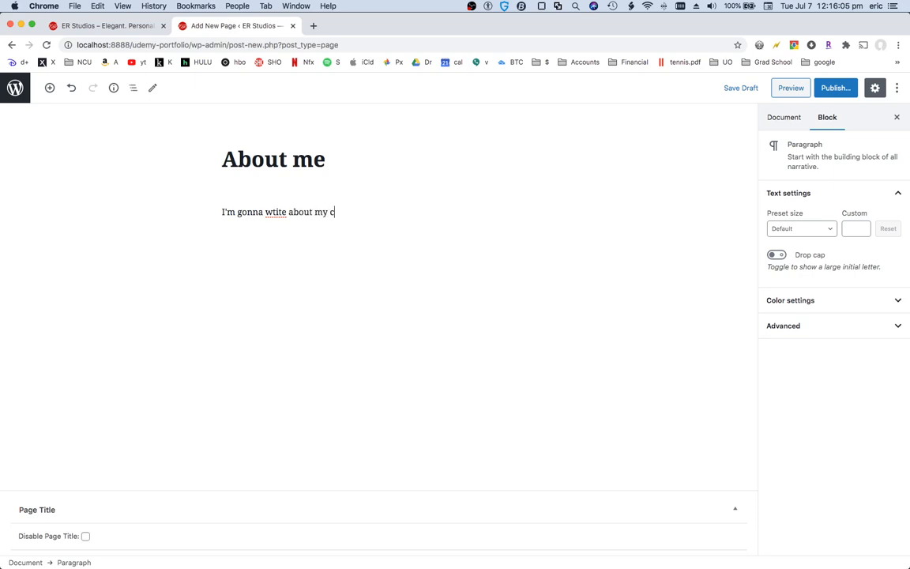
{"action": "type", "text": "ompany and wha"}
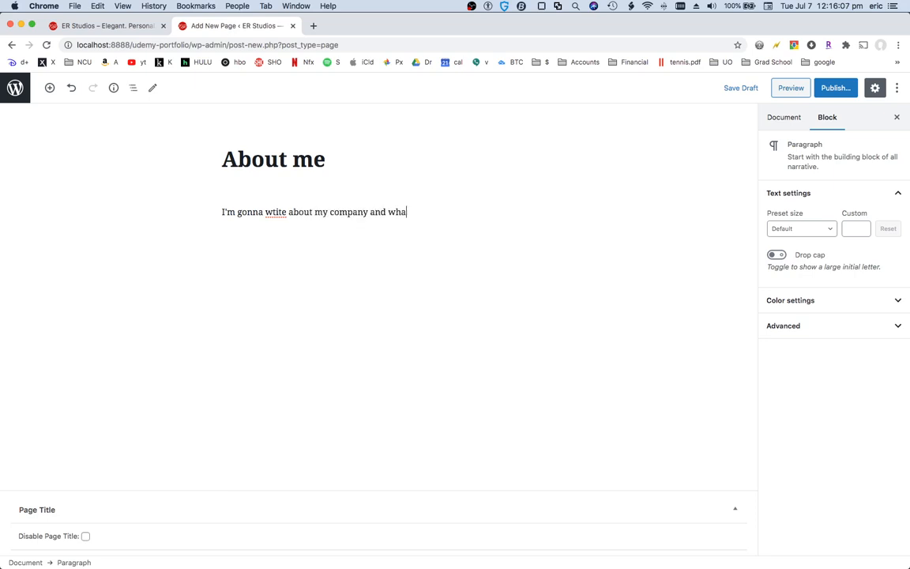
{"action": "type", "text": "t services I offer. P"}
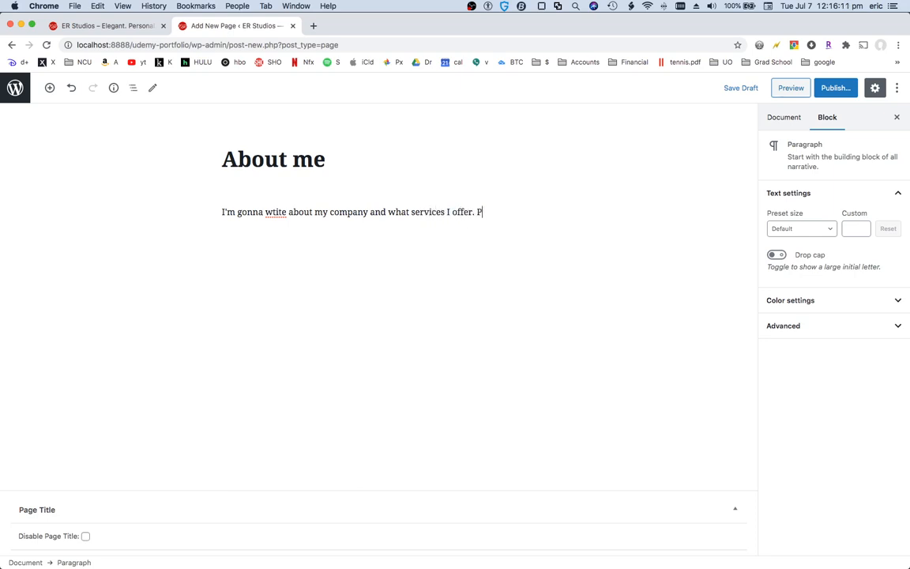
{"action": "type", "text": "erhaps some backgroun"}
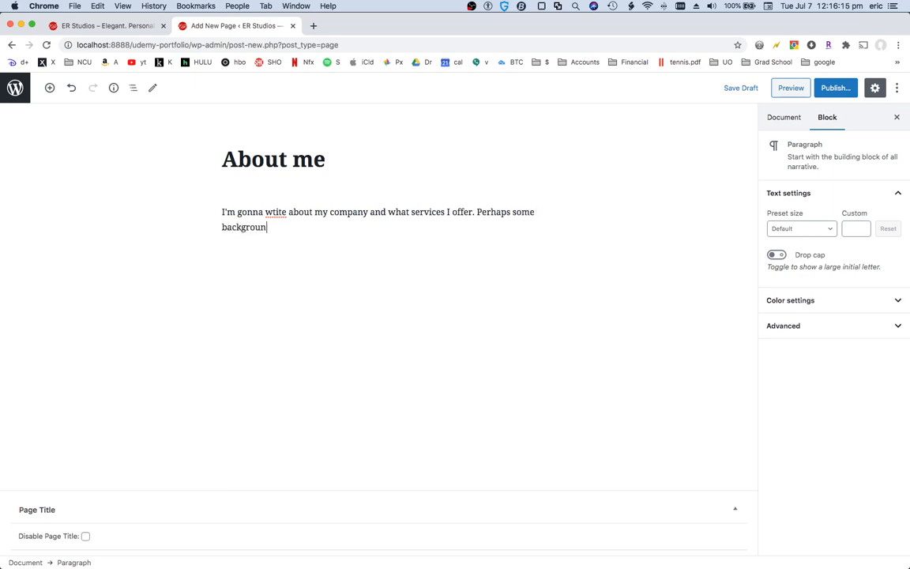
{"action": "type", "text": "d and other likely t"}
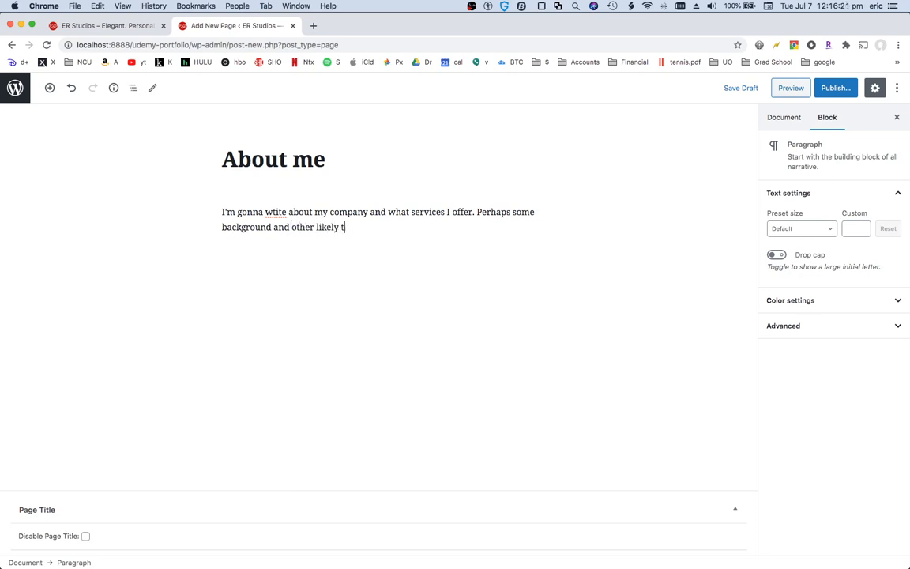
{"action": "type", "text": "hings you might fne"}
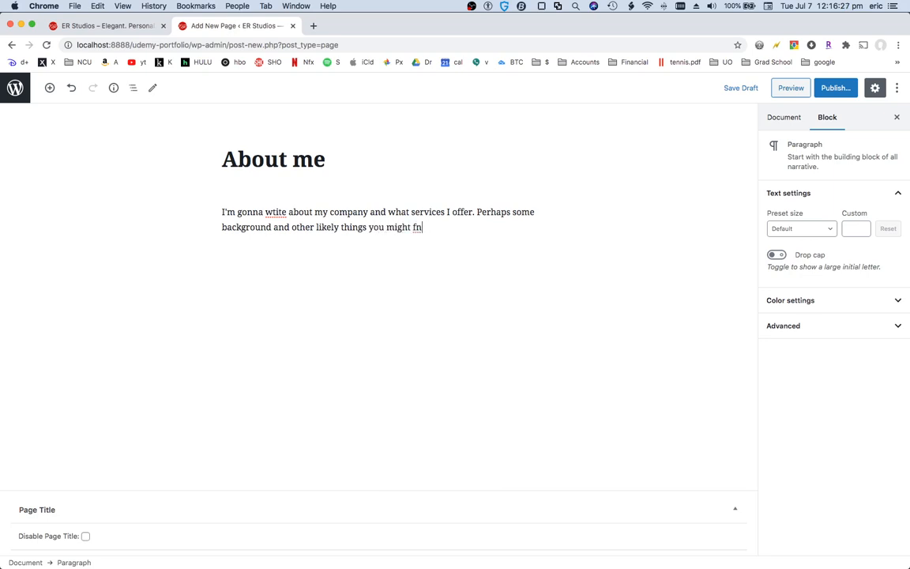
{"action": "key", "text": "BackSpace"}
{"action": "type", "text": "ind on an about pag"}
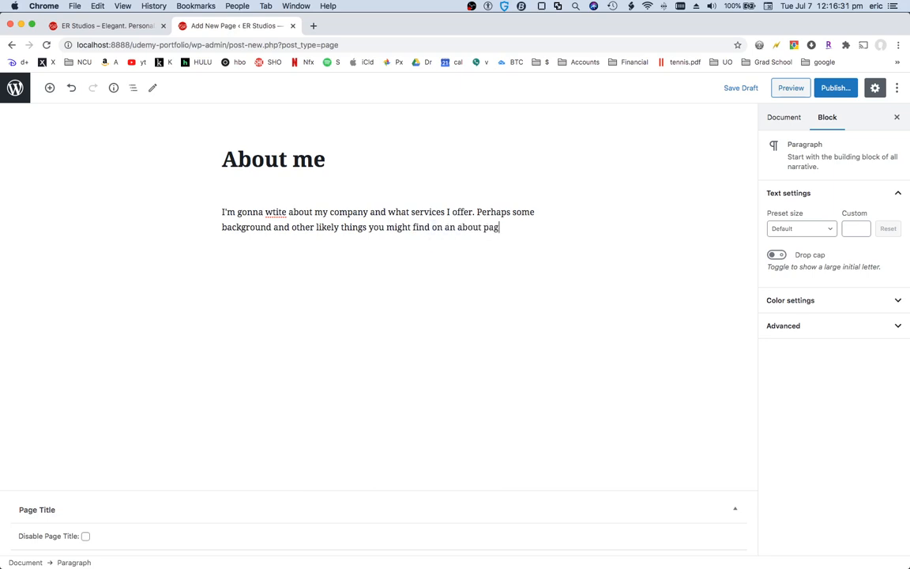
{"action": "type", "text": "e."}
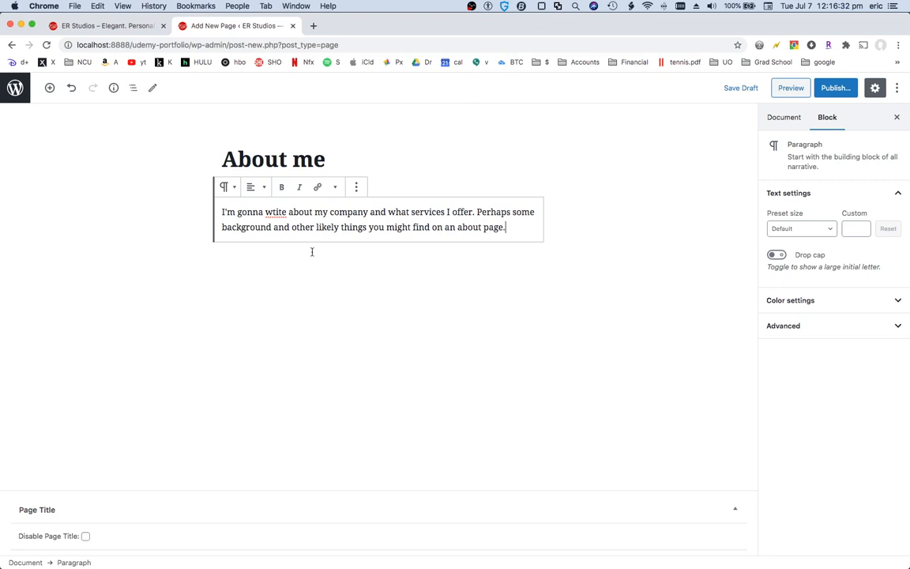
Correct the misspelled word "wtite" to "write" in the About me paragraph
{"action": "left_click", "coordinate": [276, 212]}
{"action": "key", "text": "BackSpace"}
{"action": "type", "text": "r"}
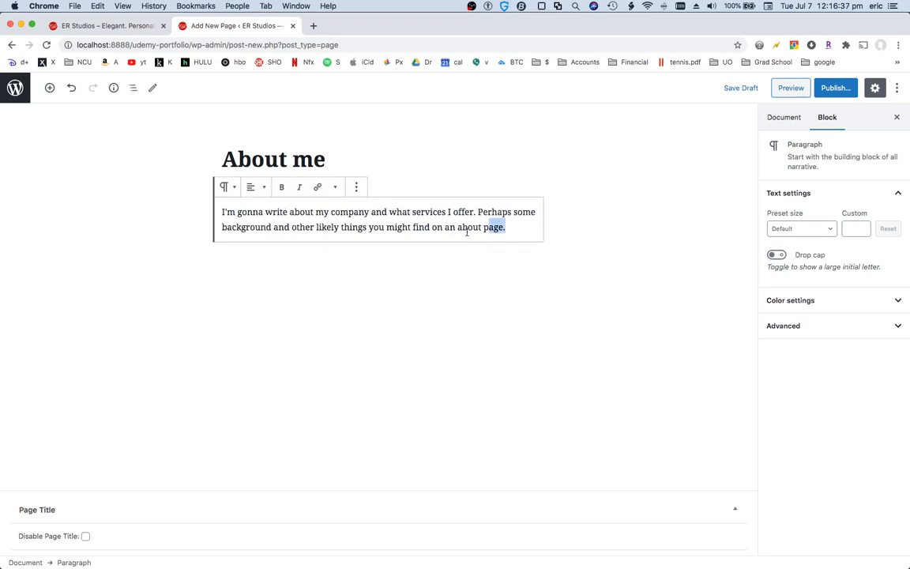
{"action": "left_click", "coordinate": [131, 217]}
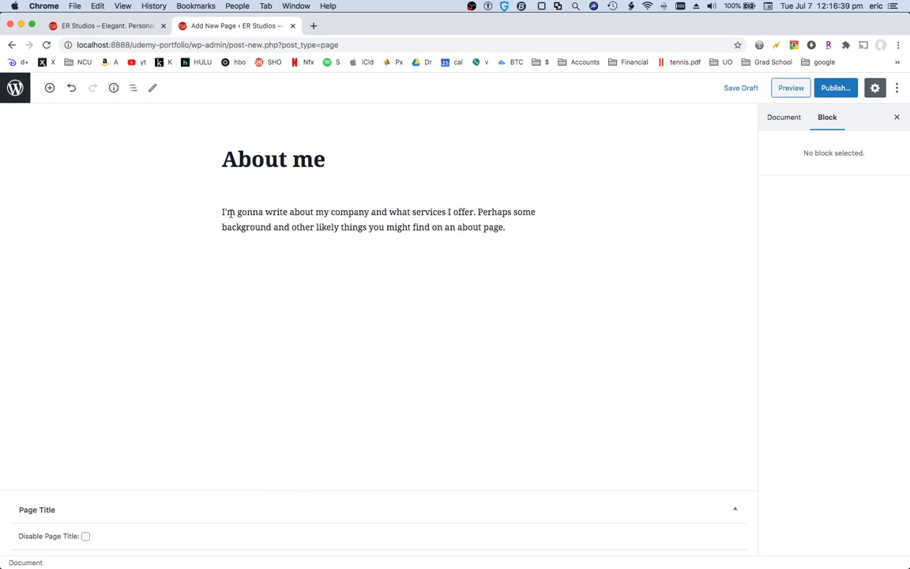
{"action": "left_click", "coordinate": [521, 225]}
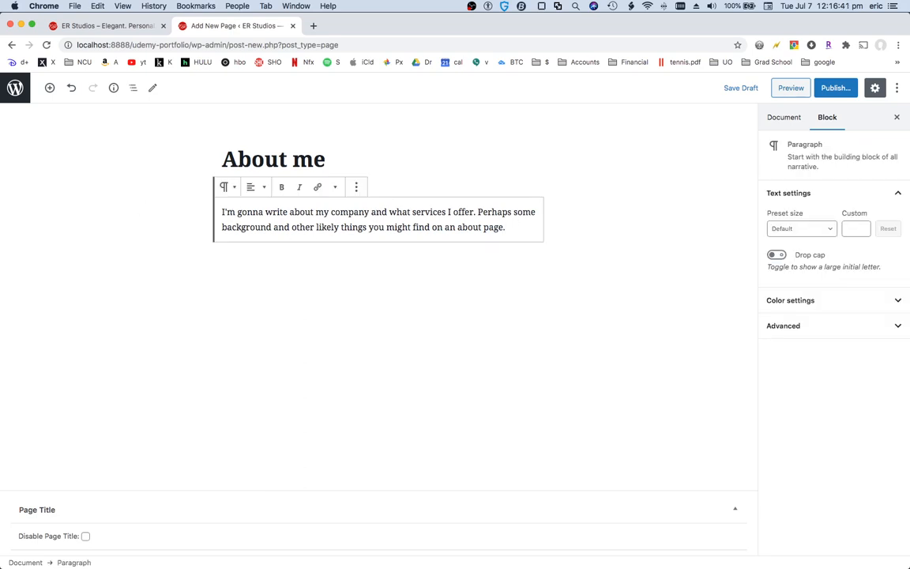
Add a new block reading "Pricing" below the paragraph and transform it into a heading
{"action": "key", "text": "Return"}
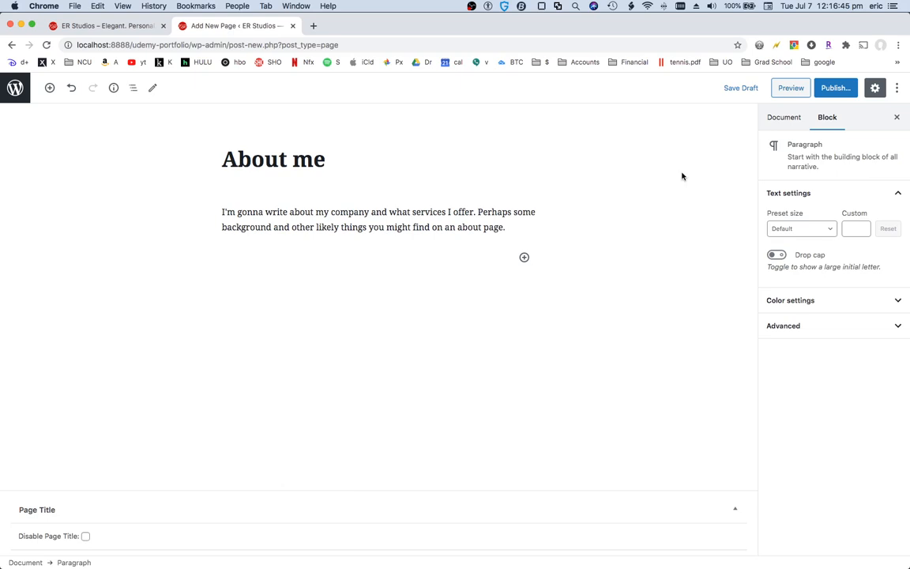
{"action": "type", "text": "Pricing"}
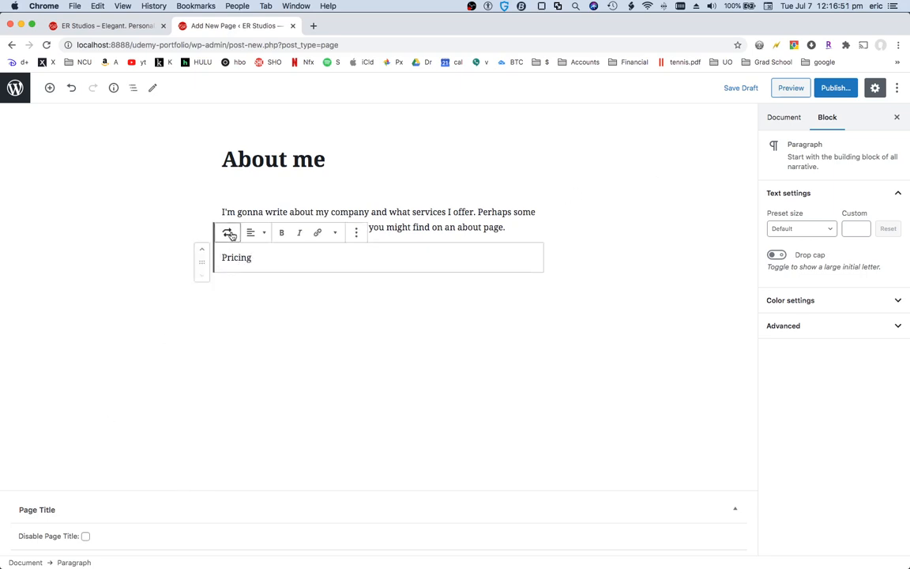
{"action": "double_click", "coordinate": [241, 257]}
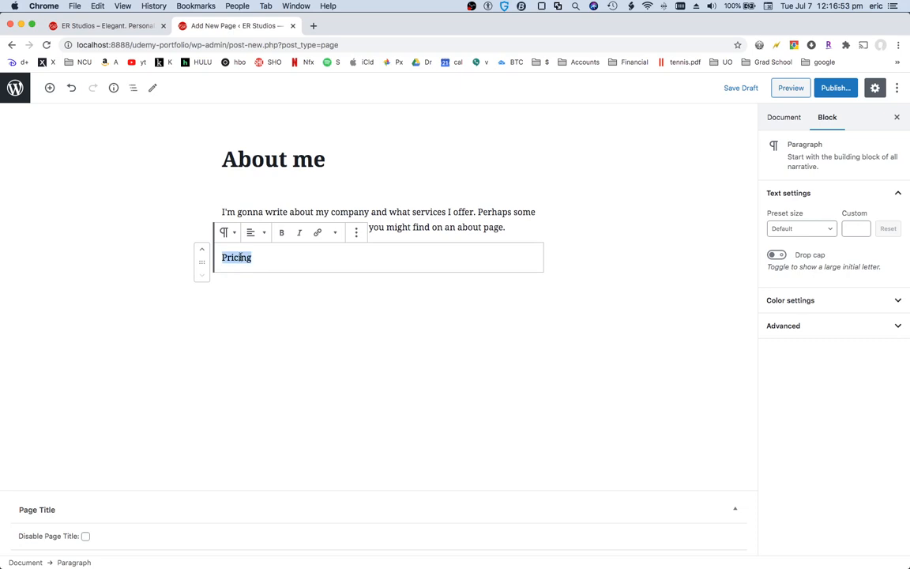
{"action": "left_click", "coordinate": [226, 233]}
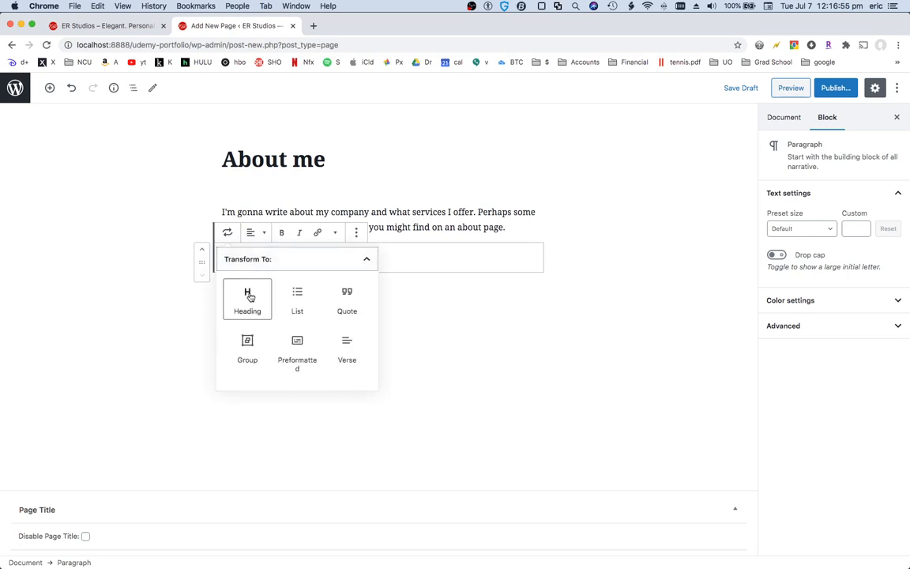
{"action": "left_click", "coordinate": [248, 297]}
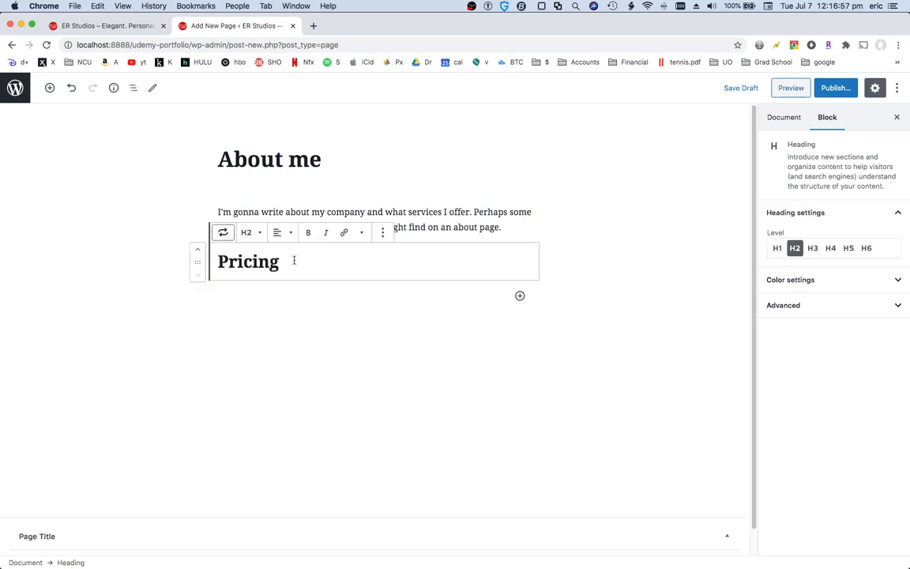
Change the Pricing heading level to H3
{"action": "double_click", "coordinate": [252, 263]}
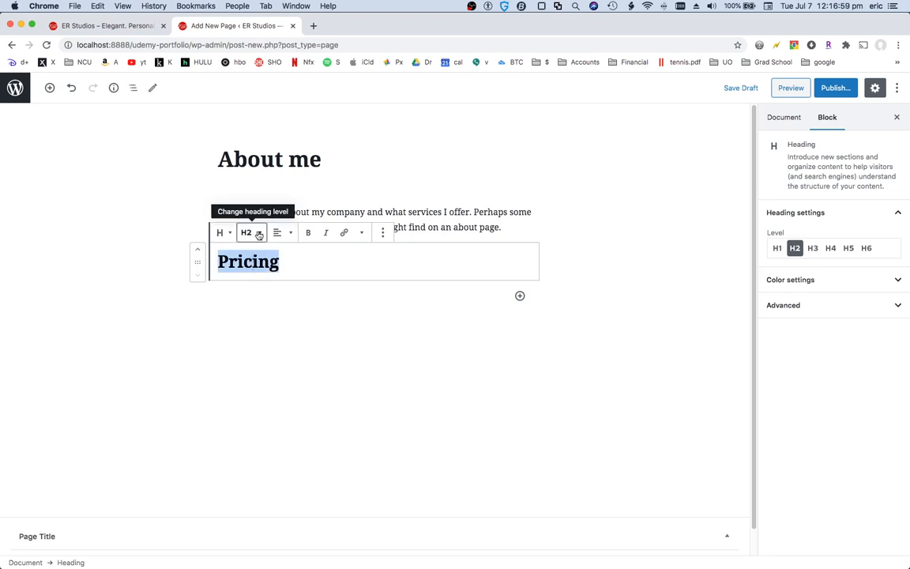
{"action": "left_click", "coordinate": [258, 233]}
{"action": "left_click", "coordinate": [231, 181]}
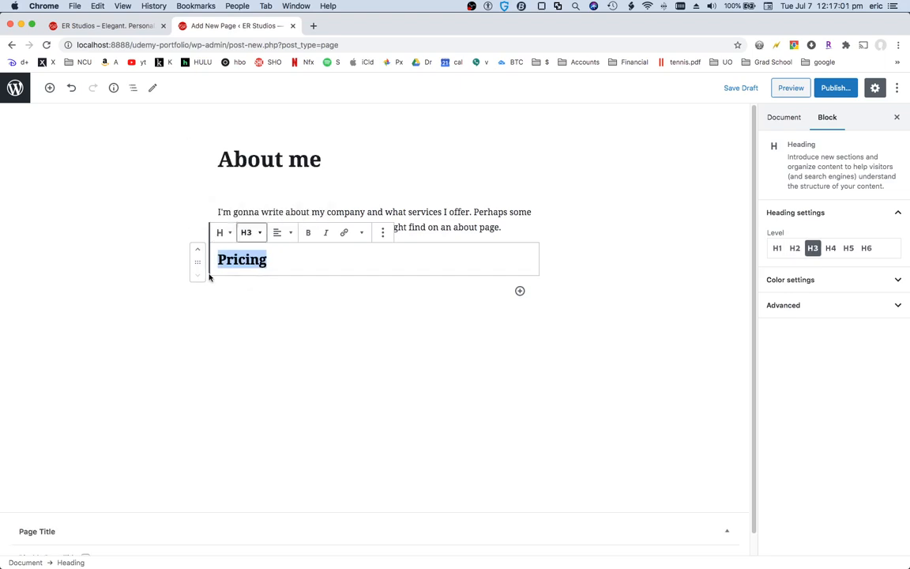
{"action": "left_click", "coordinate": [290, 254]}
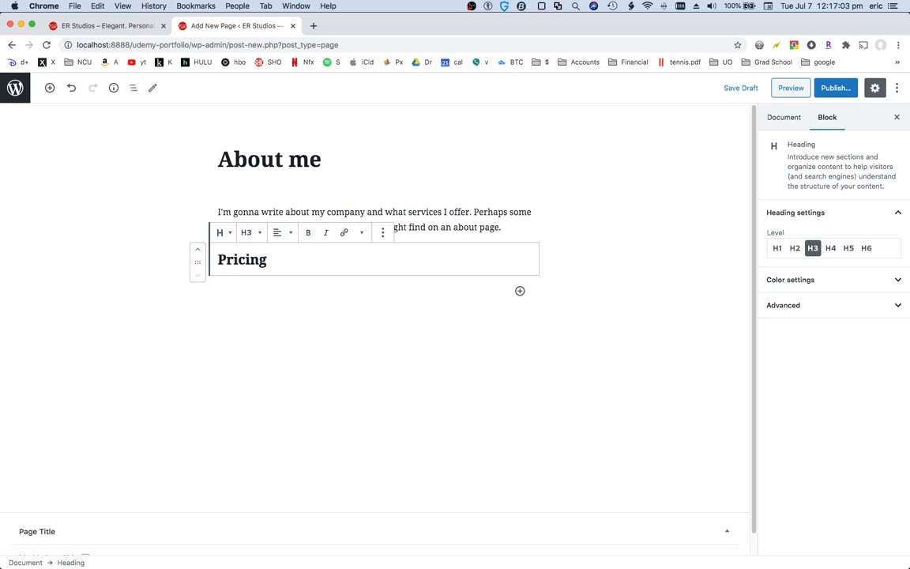
Add a paragraph under the heading: "See the pricing page for details about pricing."
{"action": "key", "text": "Return"}
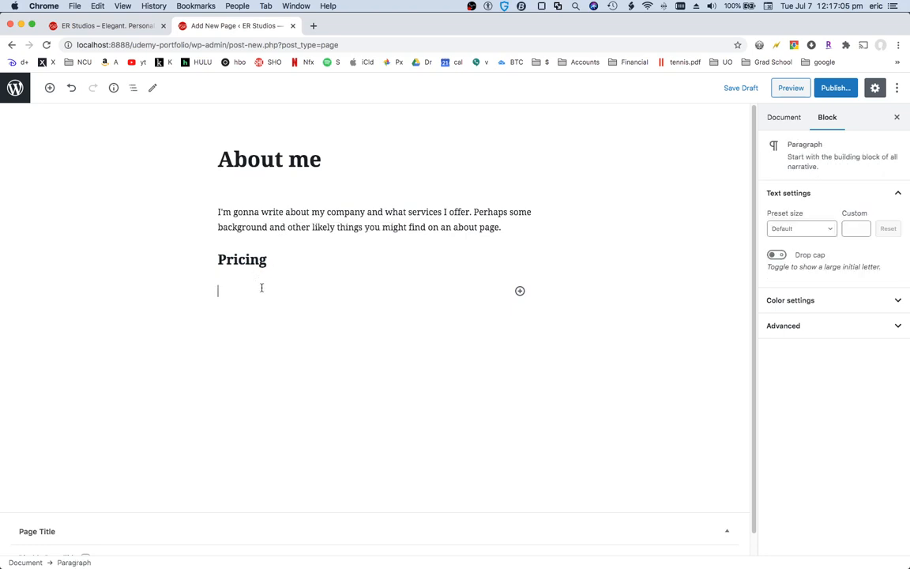
{"action": "type", "text": "See the pricing page for deta"}
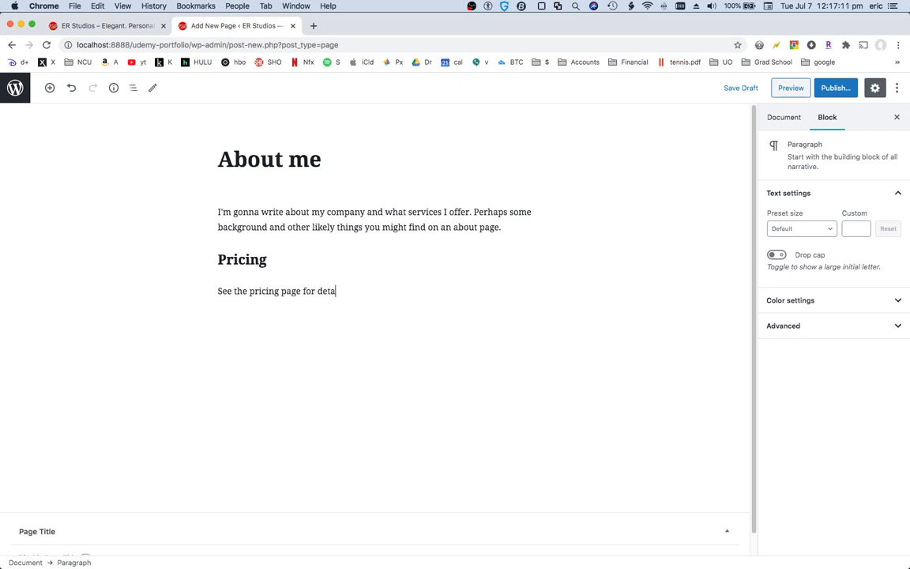
{"action": "type", "text": "ils about how"}
{"action": "key", "text": "BackSpace"}
{"action": "key", "text": "BackSpace"}
{"action": "key", "text": "BackSpace"}
{"action": "key", "text": "BackSpace"}
{"action": "key", "text": "BackSpace"}
{"action": "type", "text": "out pricing."}
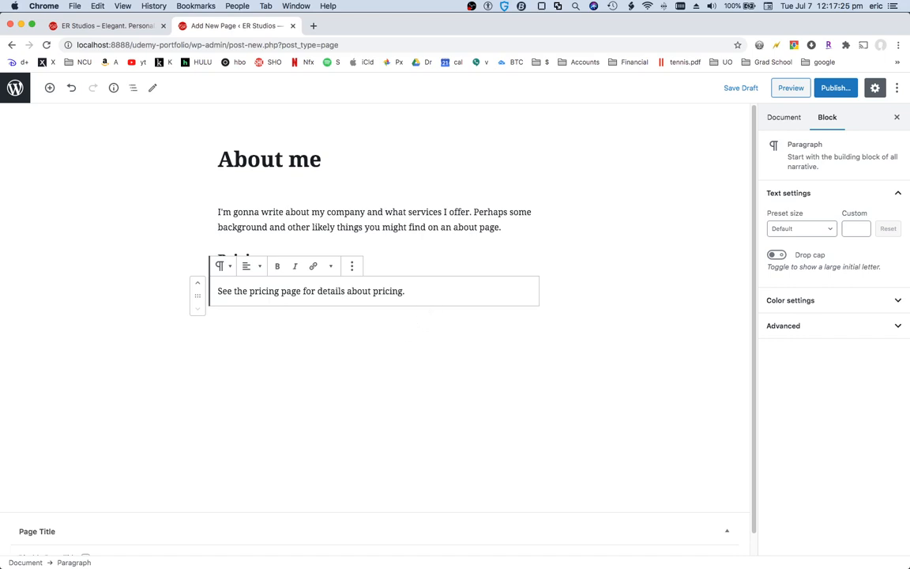
Add another paragraph reading "Live art. - someone", fixing its typo
{"action": "key", "text": "Return"}
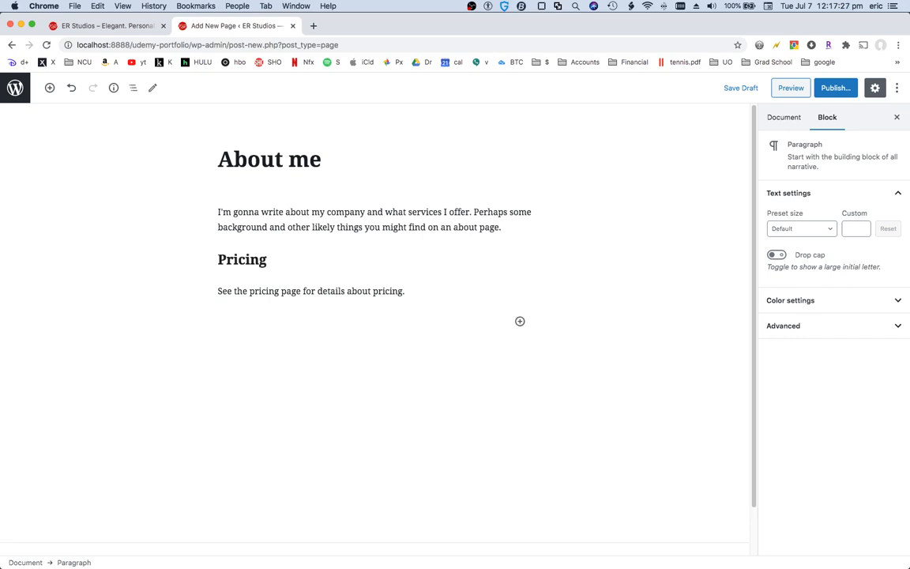
{"action": "type", "text": "Loive art"}
{"action": "type", "text": ". - someone"}
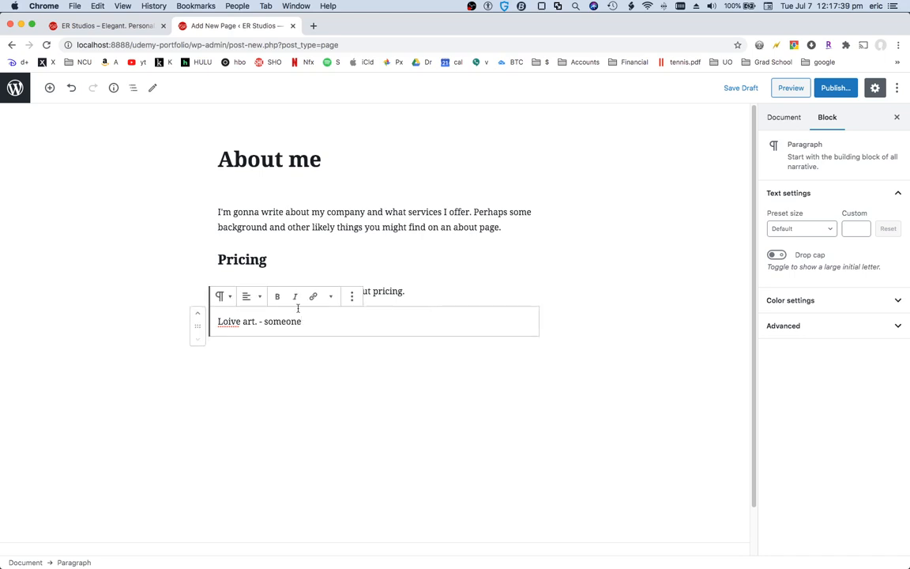
{"action": "left_click", "coordinate": [229, 322]}
{"action": "key", "text": "BackSpace"}
Transform the "Live art. - someone" paragraph into a Quote block
{"action": "left_click_drag", "start_coordinate": [317, 321], "coordinate": [232, 314]}
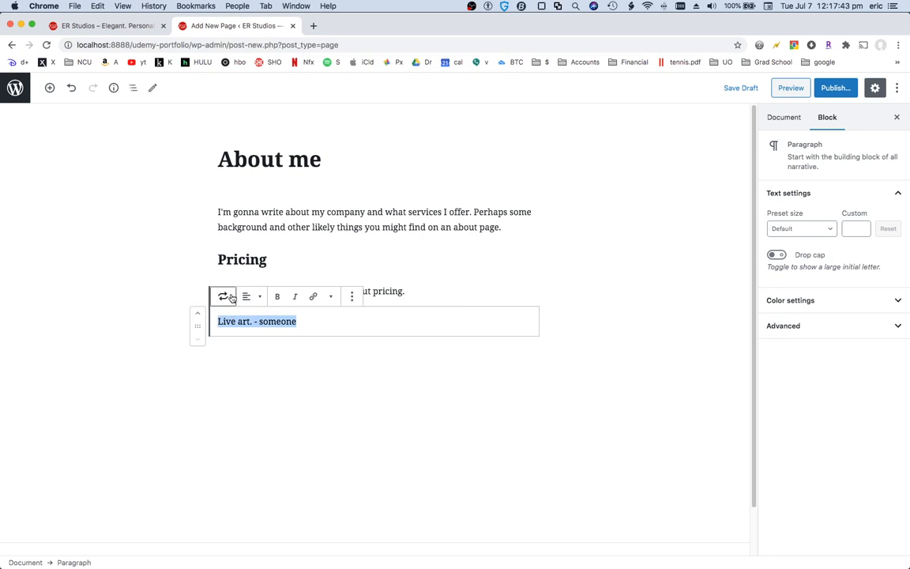
{"action": "left_click", "coordinate": [223, 296]}
{"action": "left_click", "coordinate": [360, 371]}
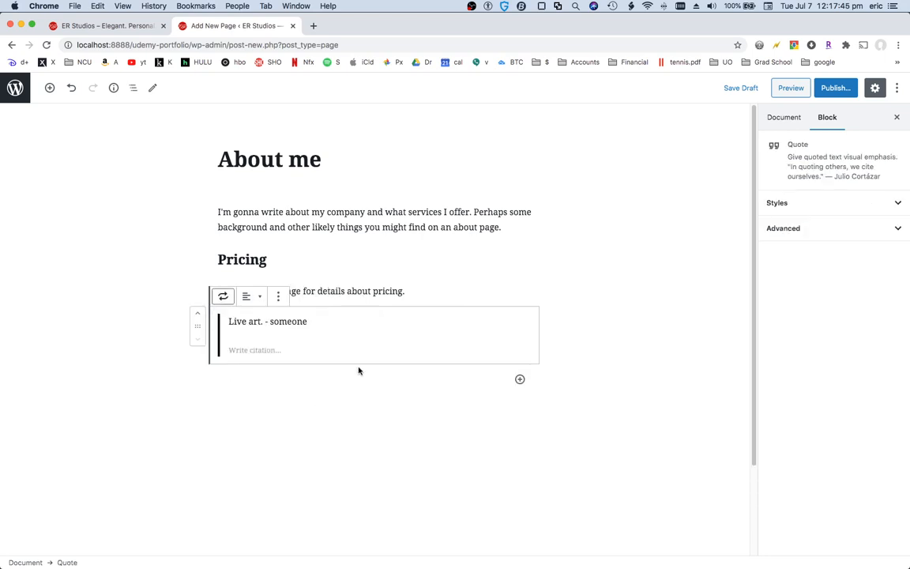
{"action": "left_click", "coordinate": [345, 394]}
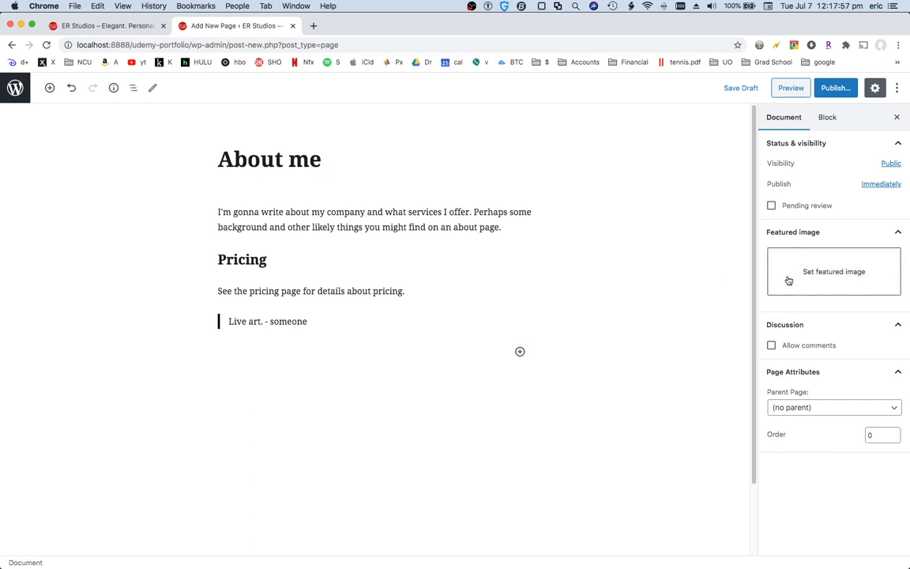
Publish the About me page
{"action": "left_click", "coordinate": [836, 88]}
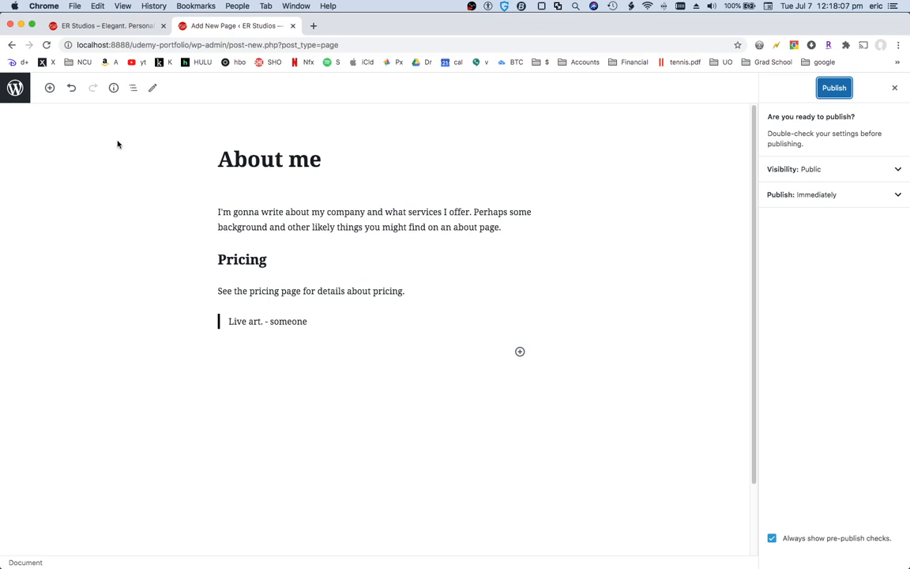
{"action": "left_click", "coordinate": [16, 89]}
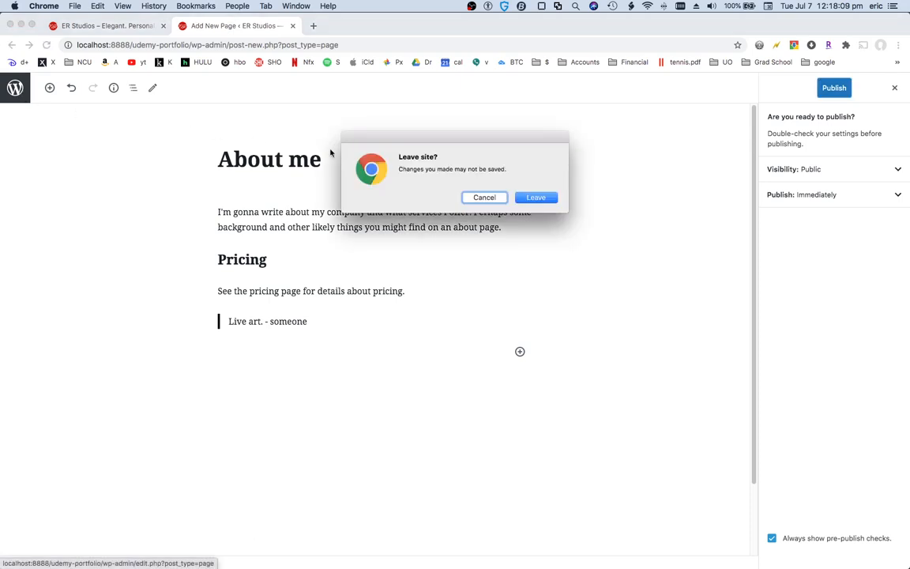
{"action": "left_click", "coordinate": [484, 197]}
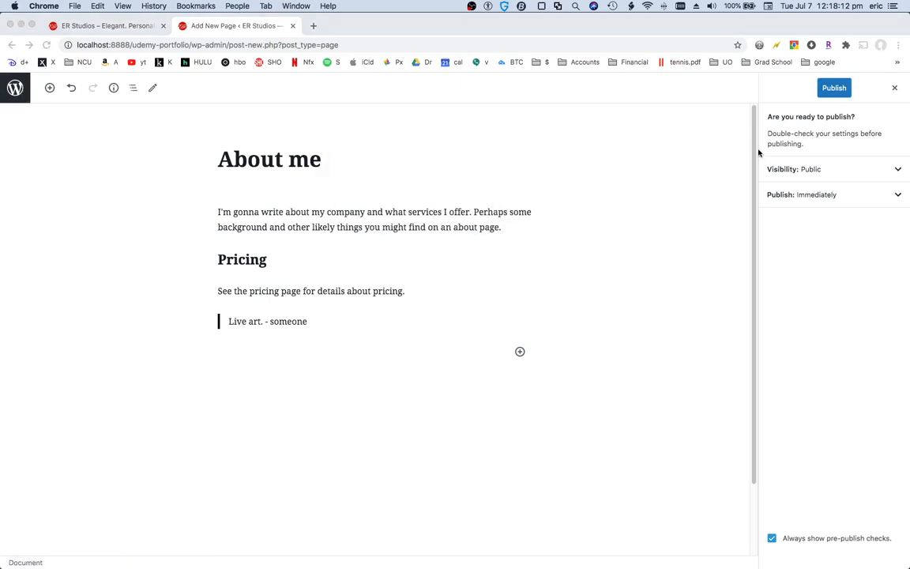
{"action": "left_click", "coordinate": [827, 92]}
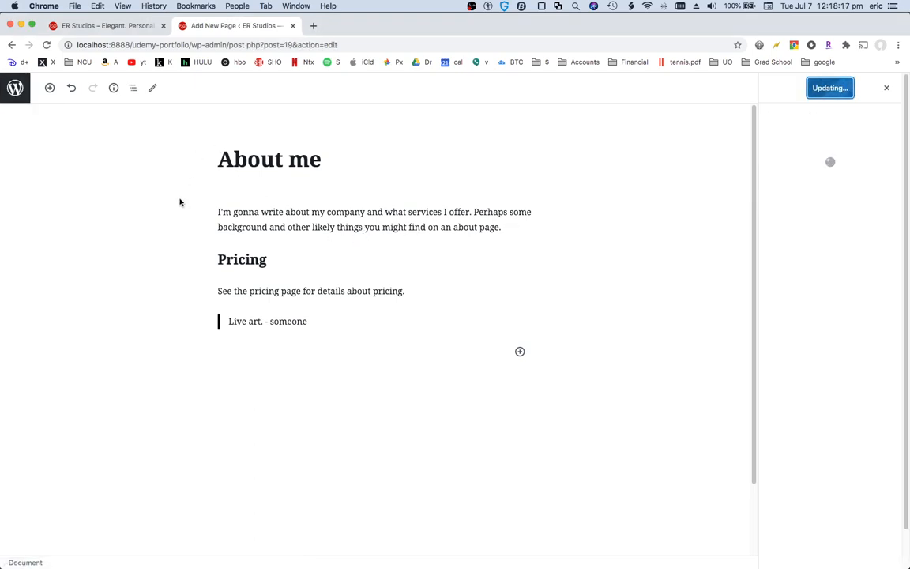
Return to the pages list and create a new page titled "Pricing"
{"action": "left_click", "coordinate": [14, 80]}
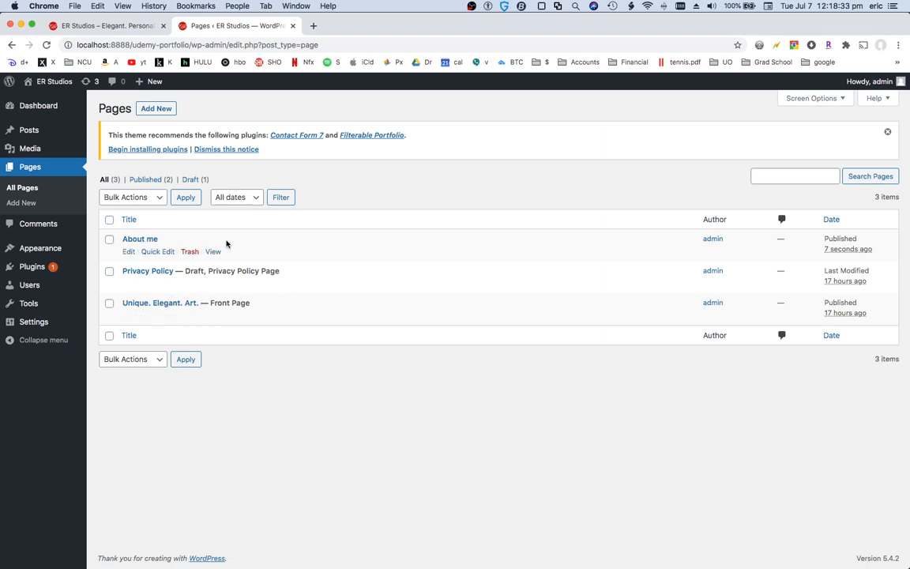
{"action": "left_click", "coordinate": [155, 109]}
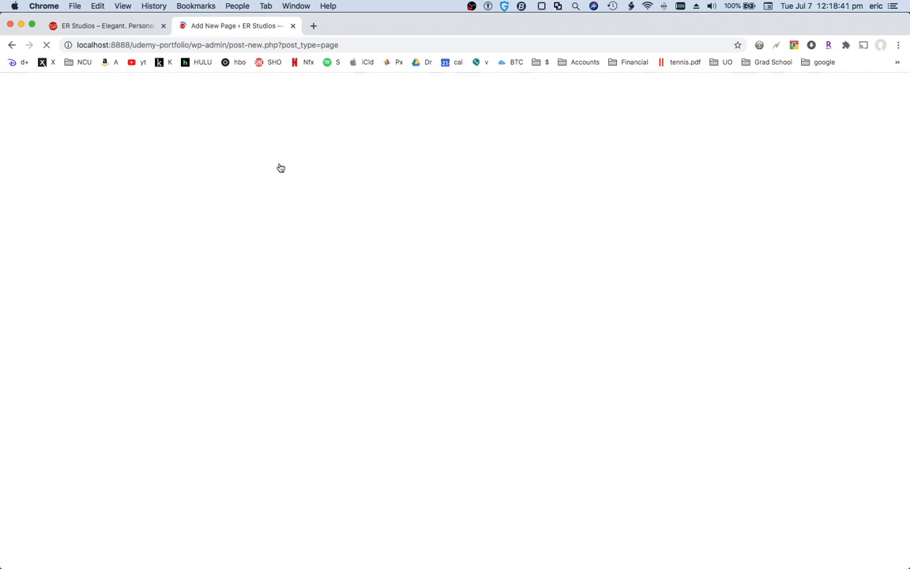
{"action": "type", "text": "Pr"}
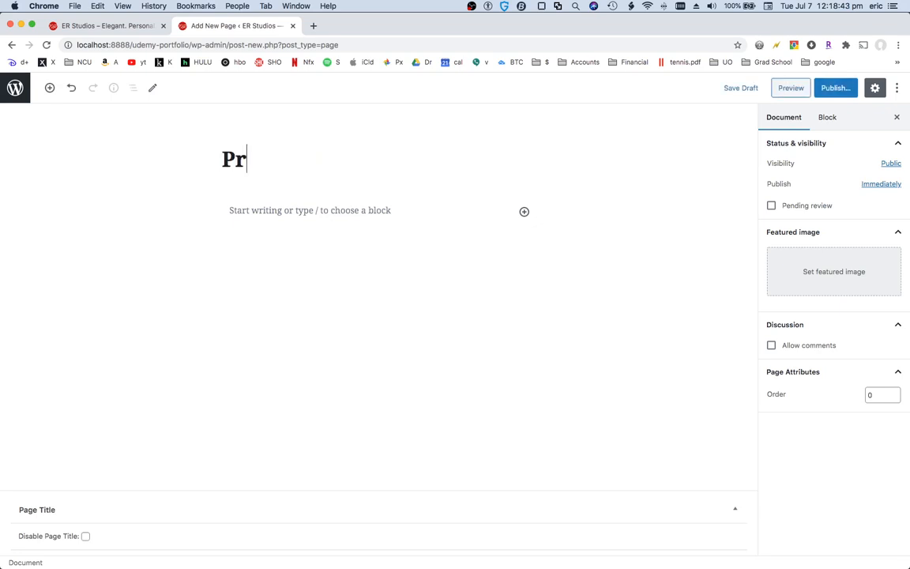
{"action": "type", "text": "icing"}
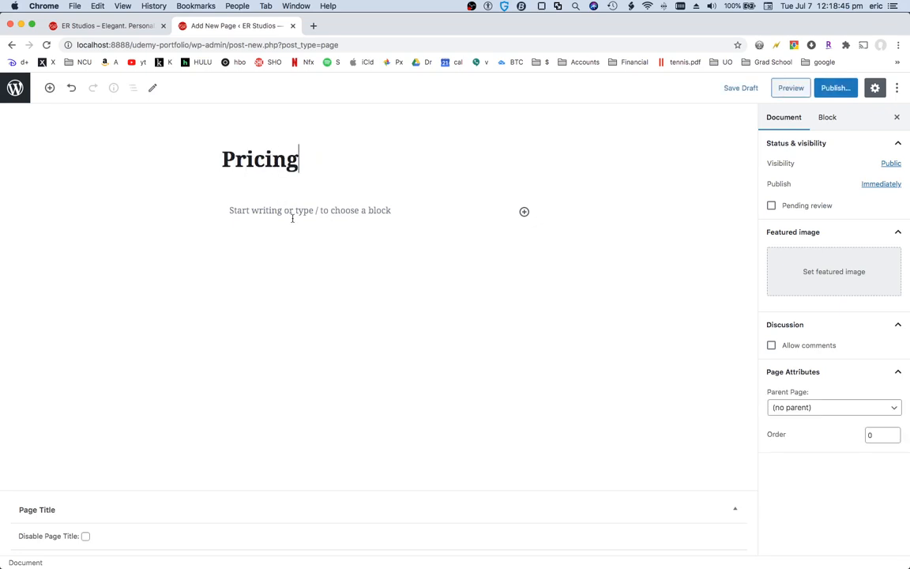
Write a paragraph "Add pricing details here" on the Pricing page
{"action": "left_click", "coordinate": [291, 219]}
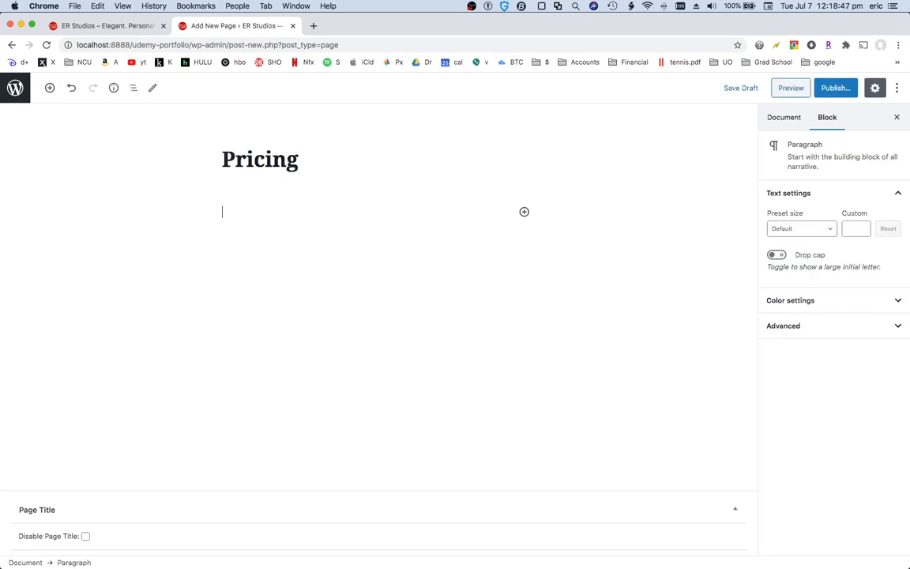
{"action": "type", "text": "Addd pricing details here"}
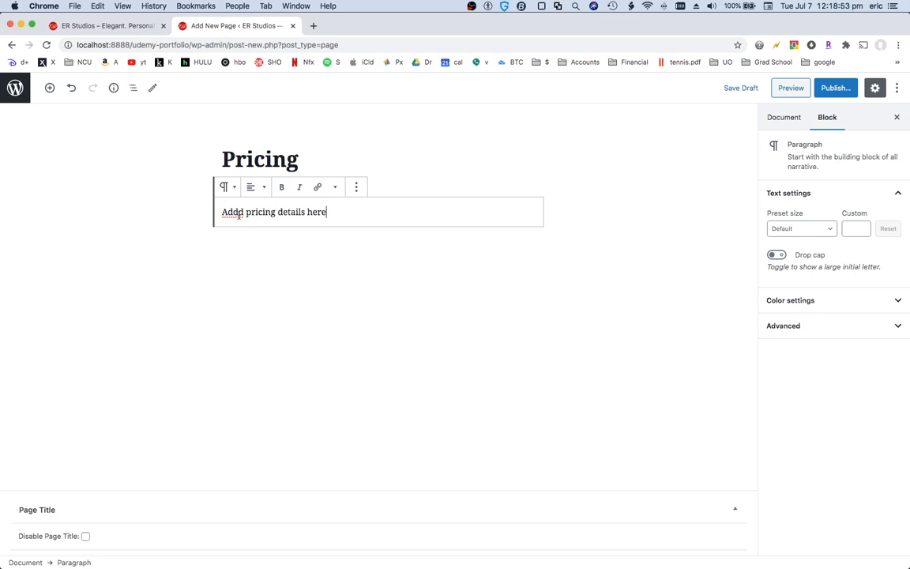
{"action": "key", "text": "BackSpace"}
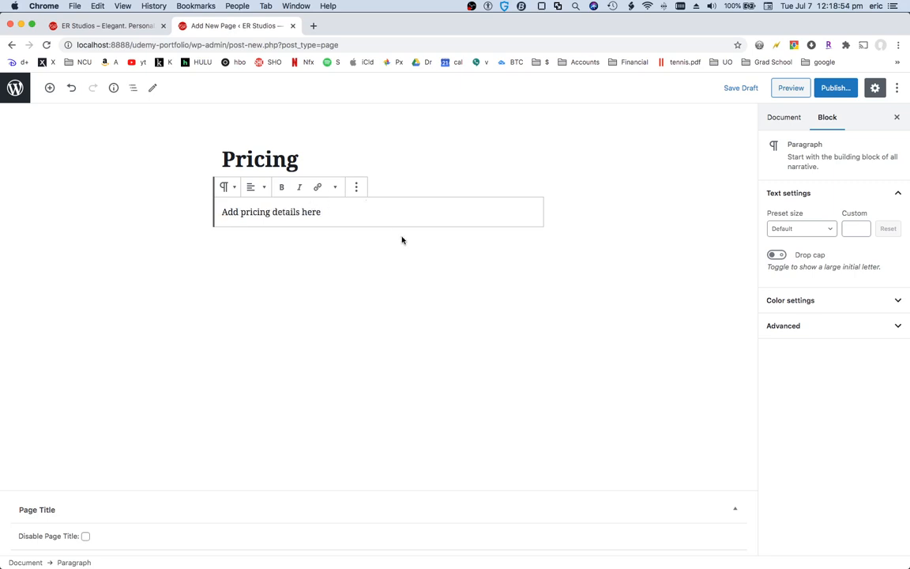
Publish the Pricing page and return to the pages list
{"action": "left_click", "coordinate": [836, 88]}
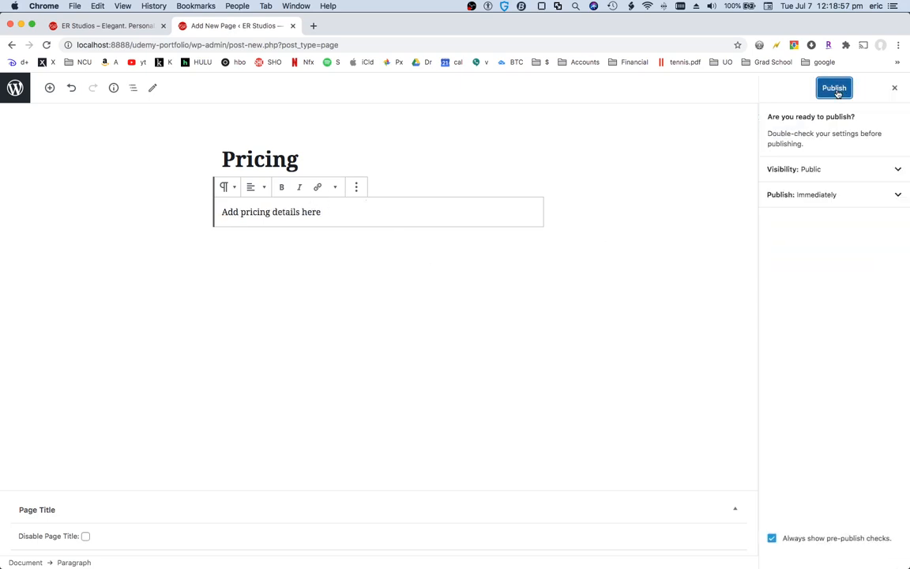
{"action": "left_click", "coordinate": [836, 90]}
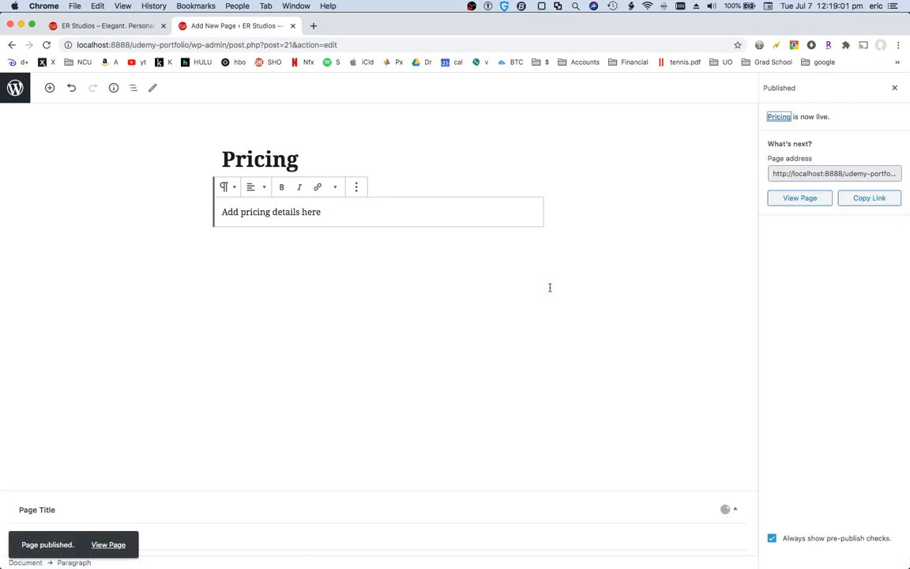
{"action": "left_click", "coordinate": [22, 89]}
{"action": "left_click", "coordinate": [23, 89]}
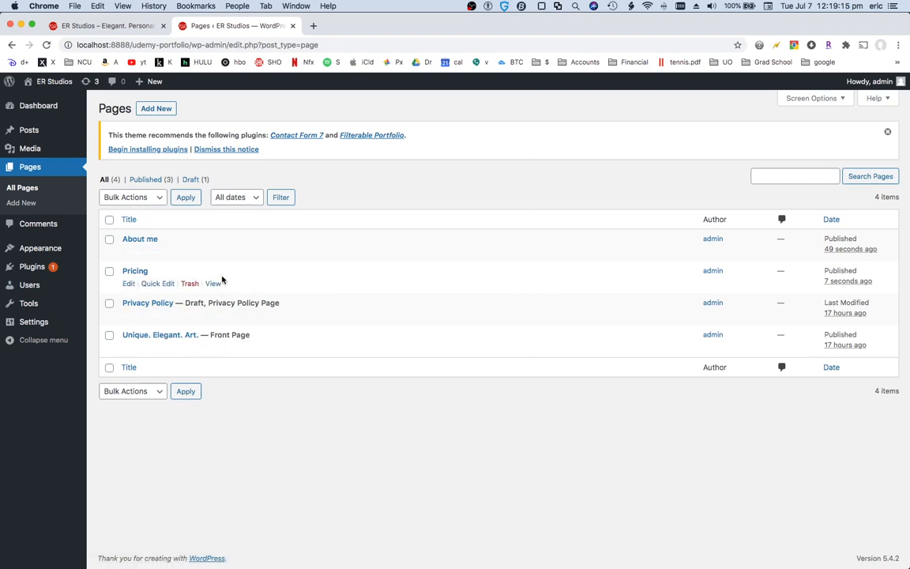
{"action": "mouse_move", "coordinate": [80, 290]}
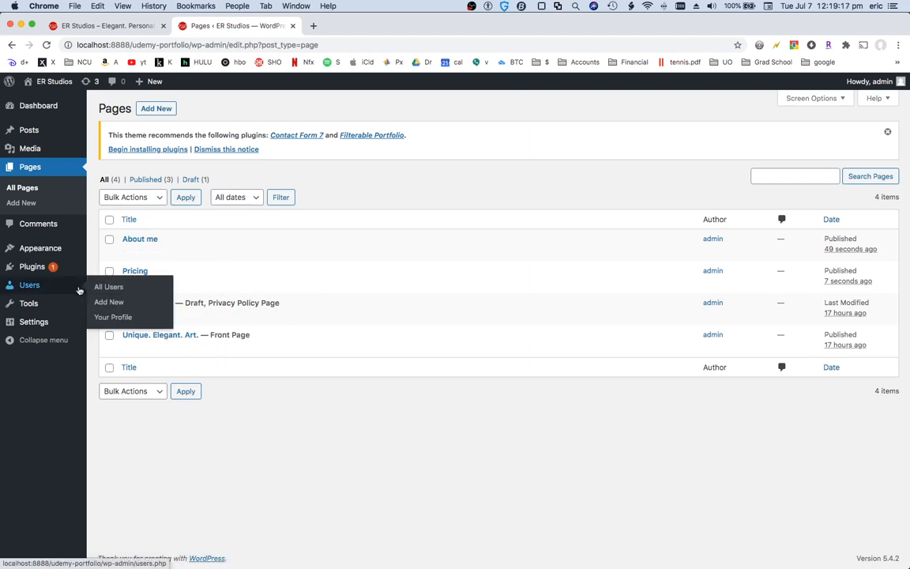
{"action": "mouse_move", "coordinate": [53, 253]}
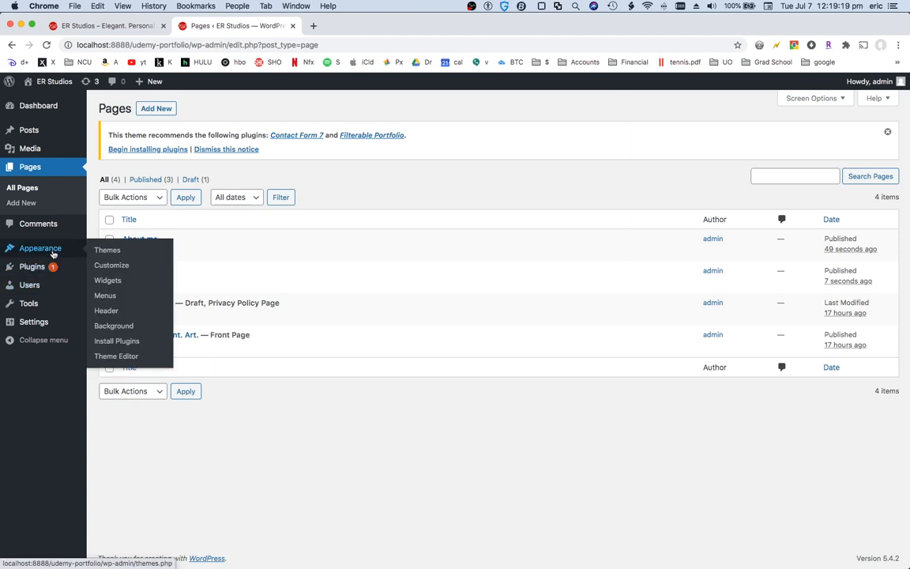
Open the menu editor and create a menu named "Top Menu" with the site's pages
{"action": "left_click", "coordinate": [113, 300]}
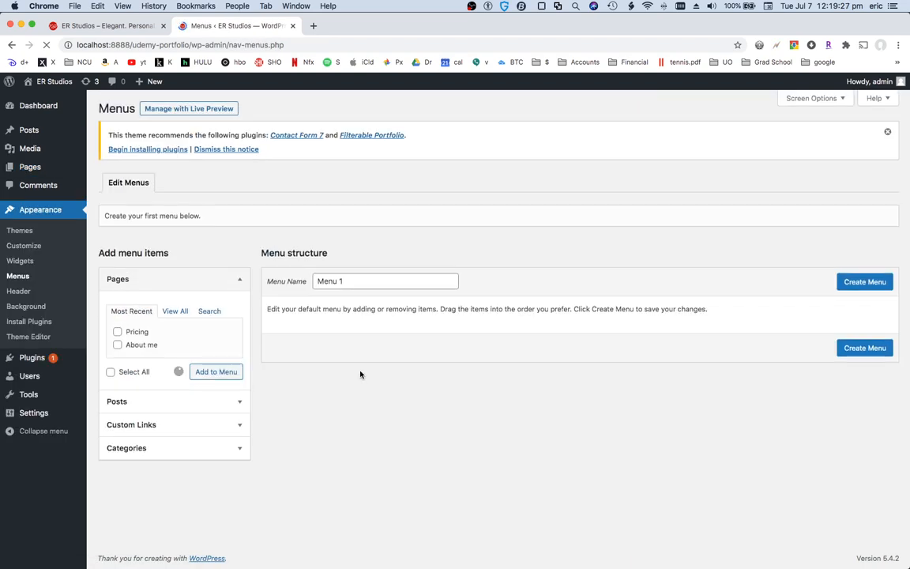
{"action": "triple_click", "coordinate": [329, 283]}
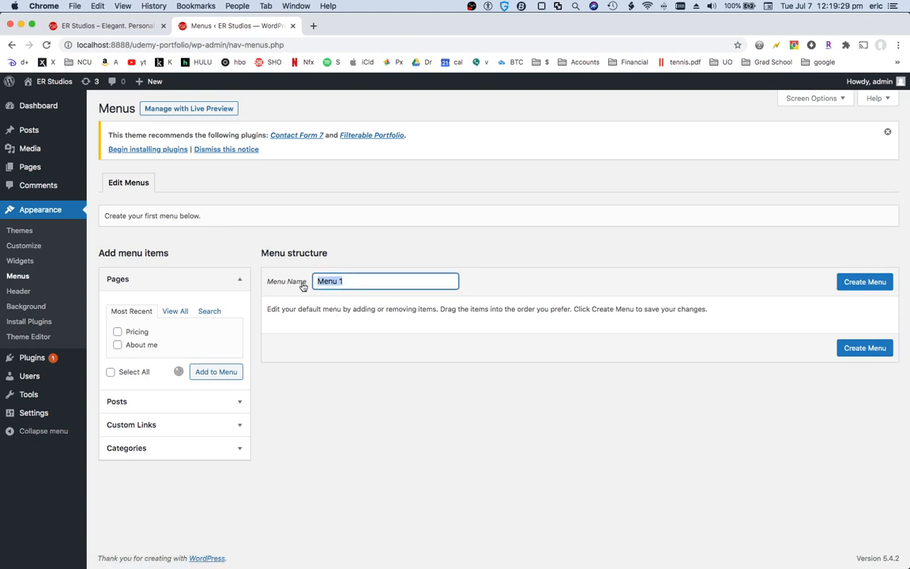
{"action": "type", "text": "Top"}
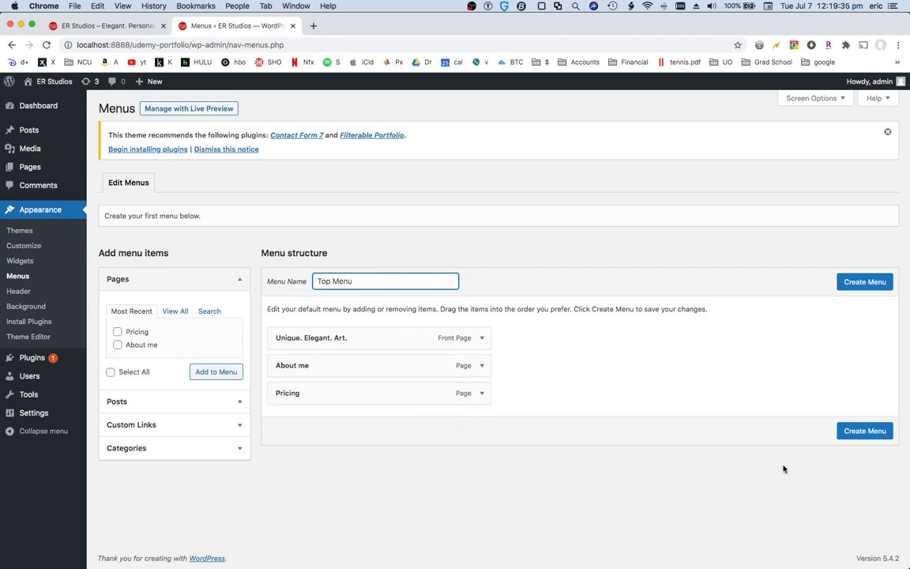
{"action": "left_click", "coordinate": [860, 435]}
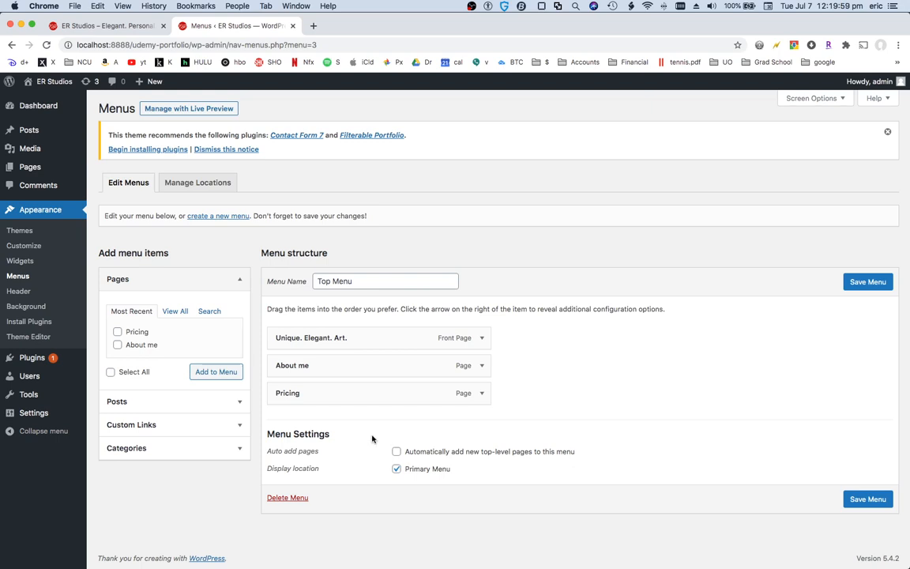
Rename the front page menu item's navigation label to "Home"
{"action": "left_click", "coordinate": [482, 338]}
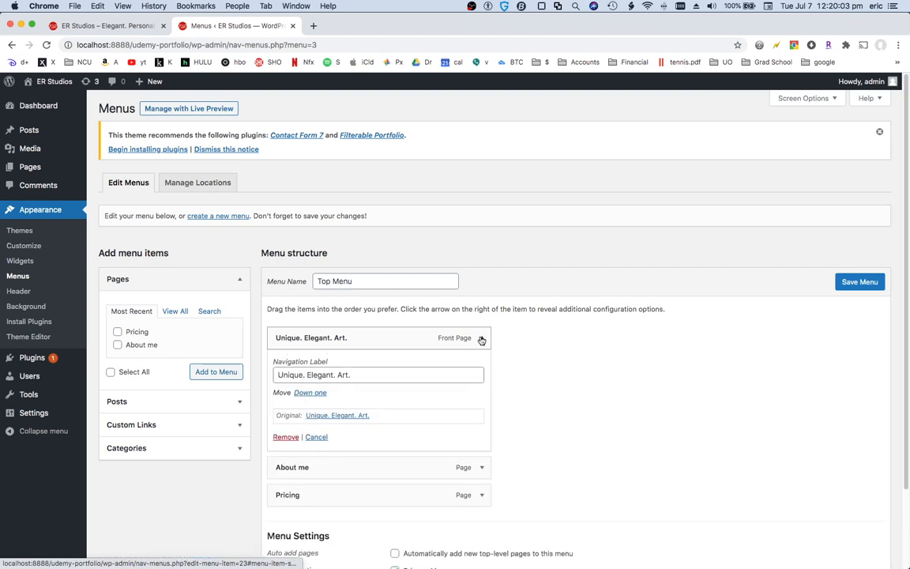
{"action": "left_click_drag", "start_coordinate": [352, 375], "coordinate": [281, 373]}
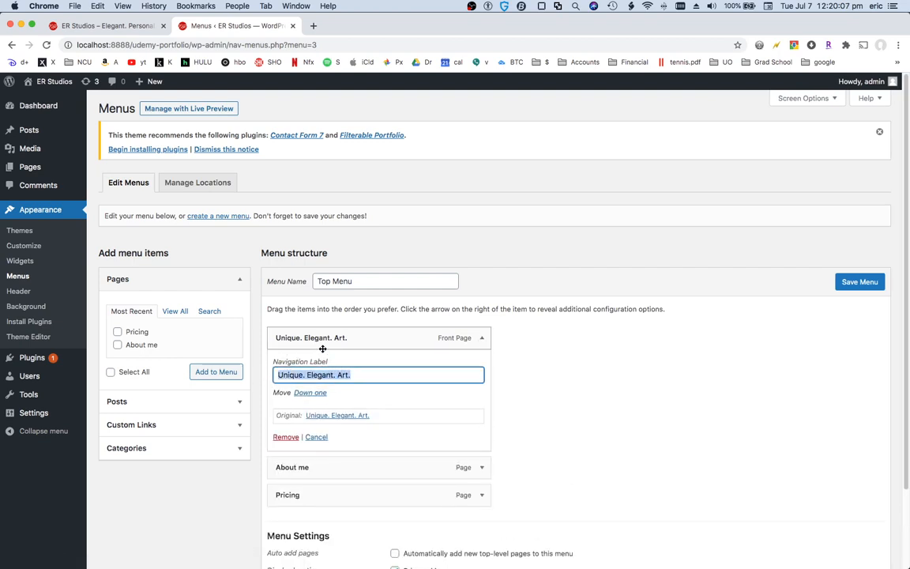
{"action": "type", "text": "Home"}
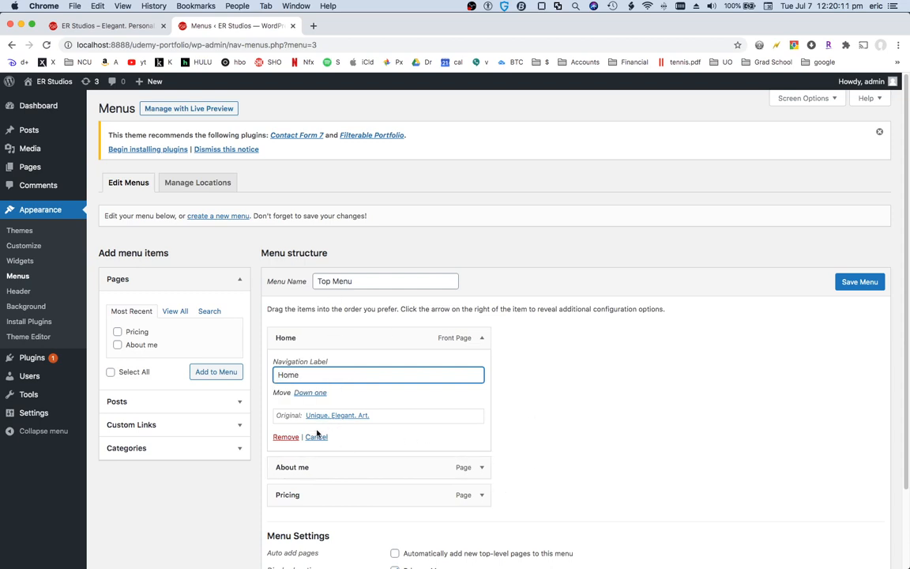
Change the About me menu item's navigation label to "About"
{"action": "left_click", "coordinate": [482, 470]}
{"action": "scroll", "coordinate": [575, 408], "scroll_direction": "down", "scroll_amount": 1}
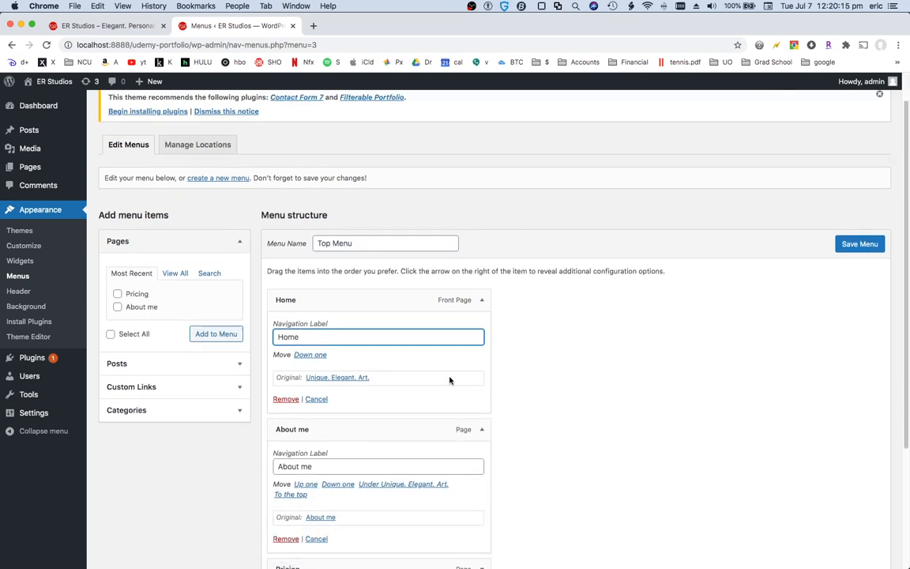
{"action": "left_click", "coordinate": [322, 466]}
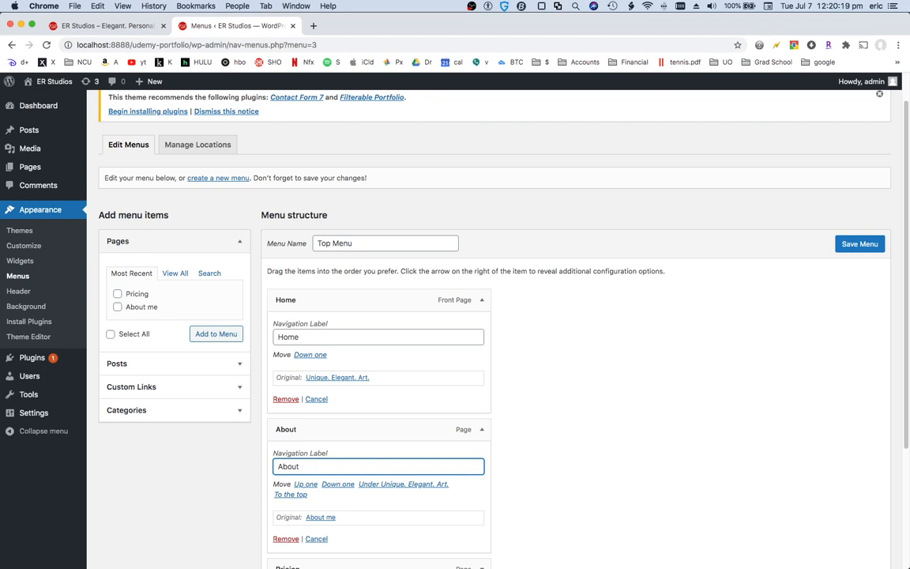
Expand the Pricing menu item and save the Top Menu
{"action": "scroll", "coordinate": [520, 404], "scroll_direction": "down", "scroll_amount": 3}
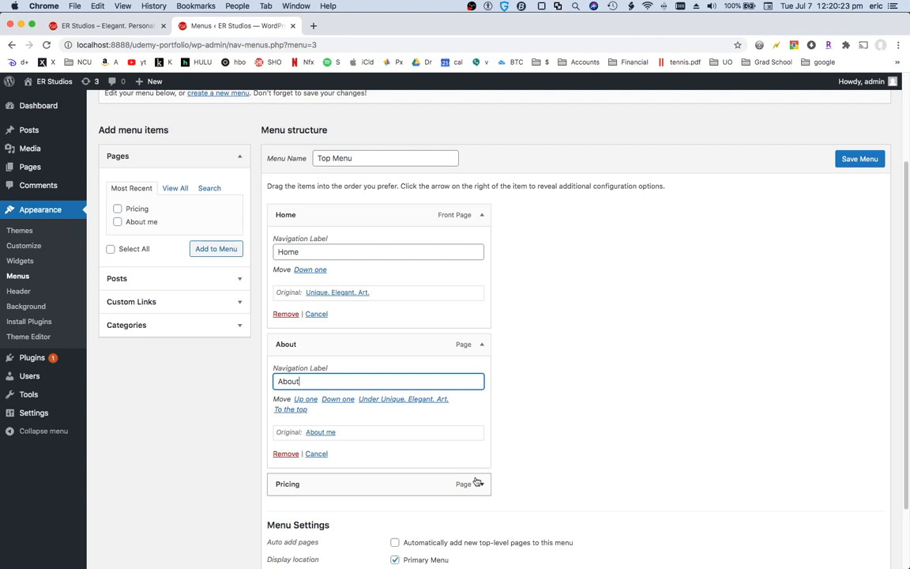
{"action": "scroll", "coordinate": [513, 456], "scroll_direction": "down", "scroll_amount": 2}
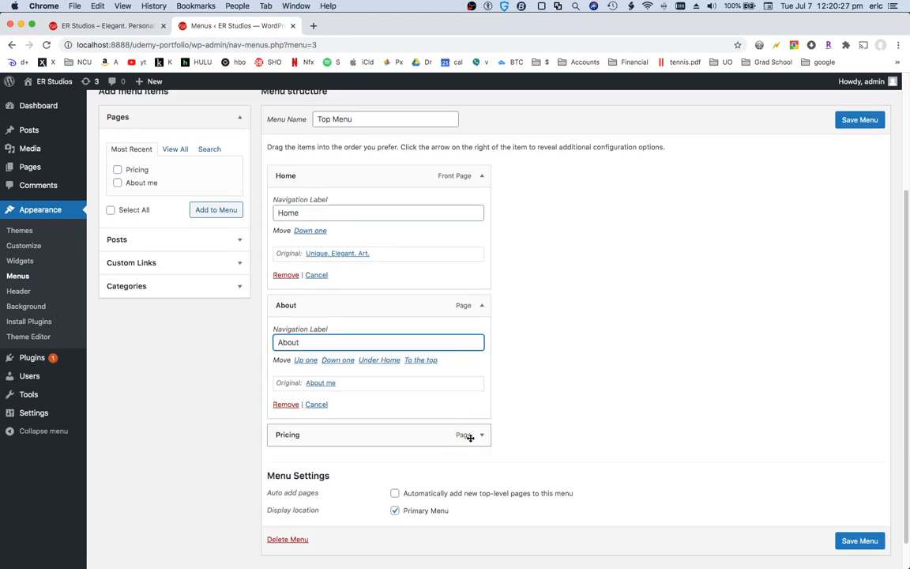
{"action": "left_click", "coordinate": [482, 434]}
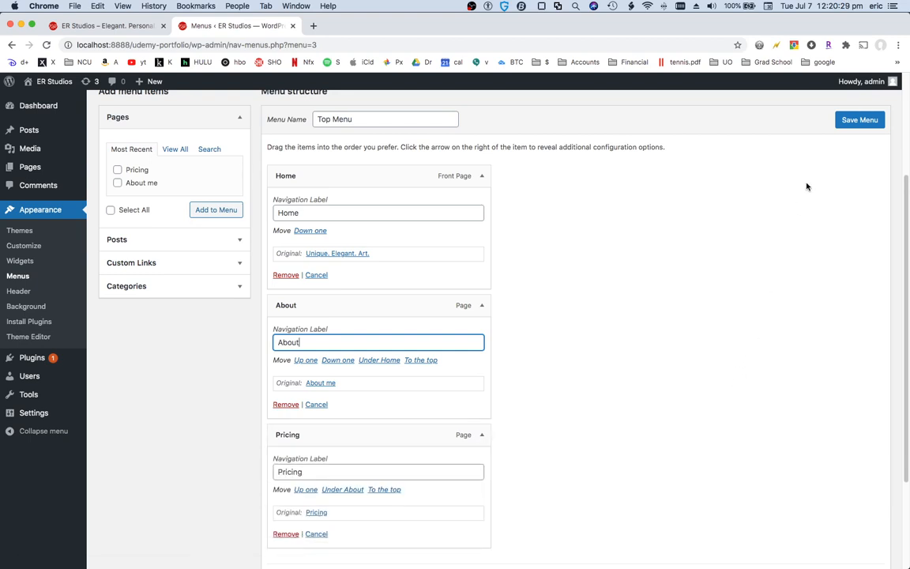
{"action": "left_click", "coordinate": [854, 120]}
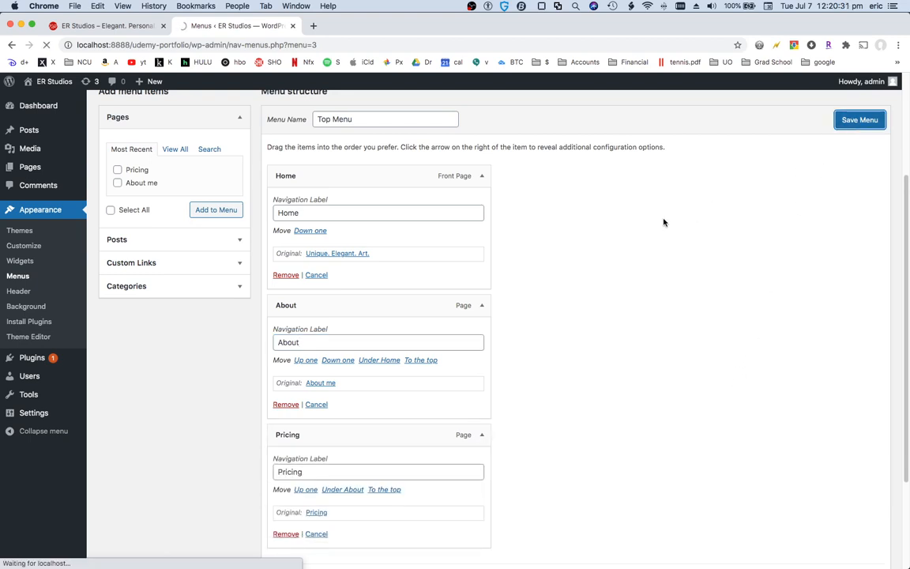
View the new menu on the site's front page, then in a narrowed browser window through the mobile menu
{"action": "left_click", "coordinate": [119, 27]}
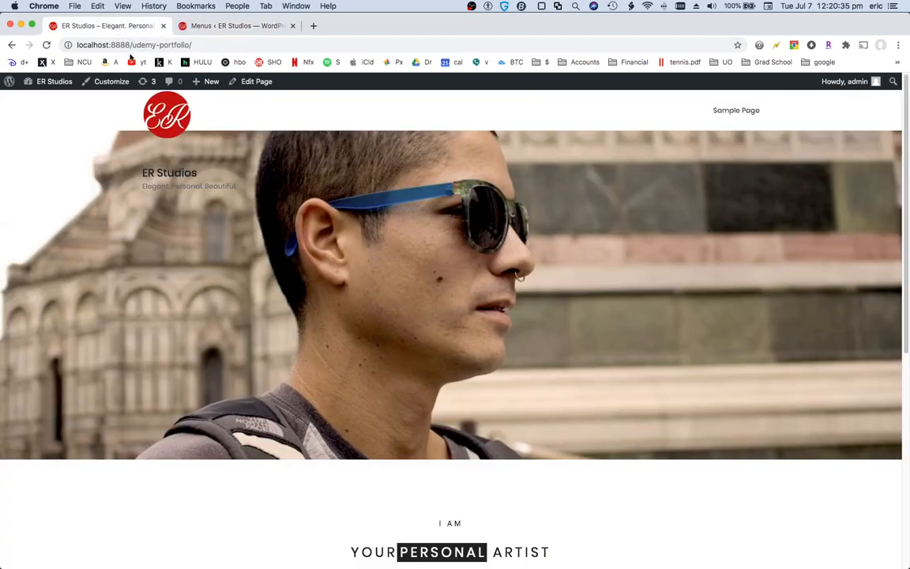
{"action": "left_click", "coordinate": [179, 130]}
{"action": "left_click_drag", "start_coordinate": [907, 150], "coordinate": [271, 230]}
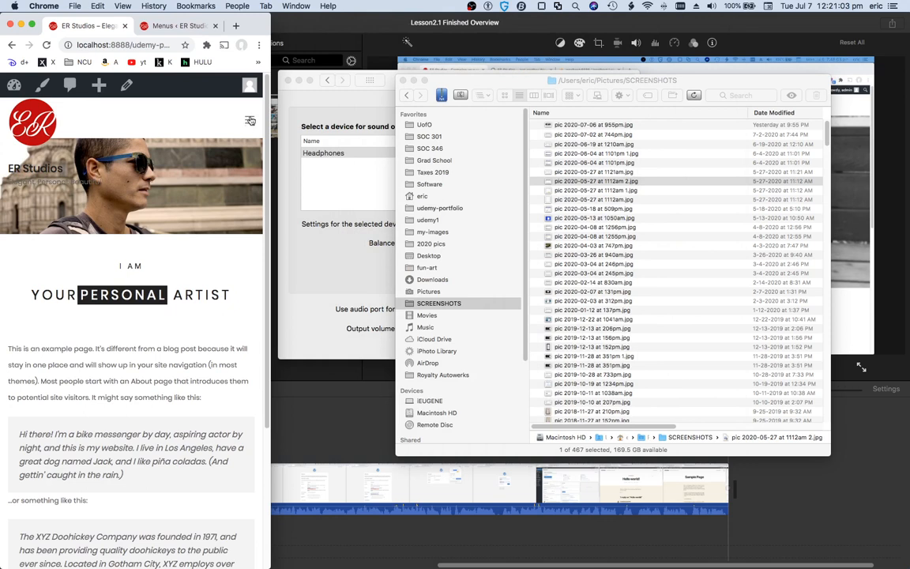
{"action": "left_click", "coordinate": [224, 109]}
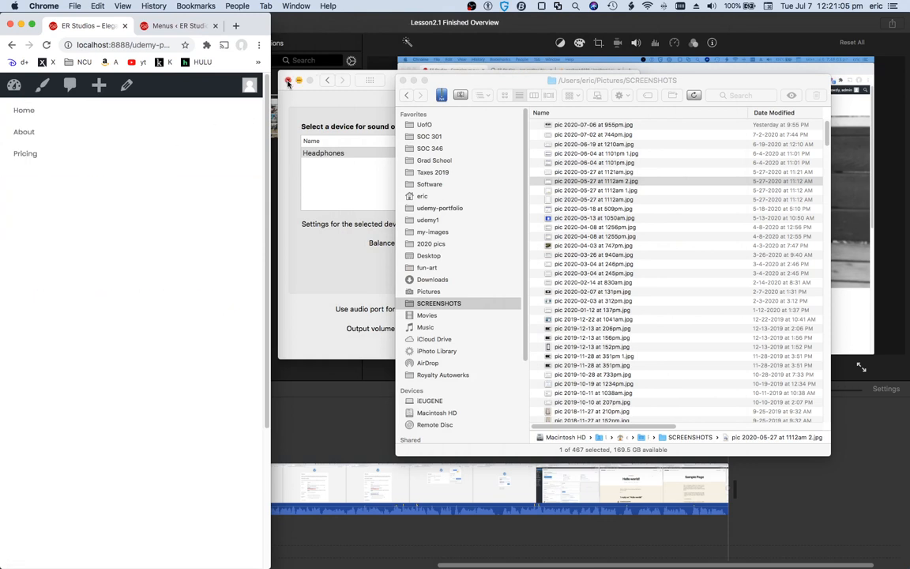